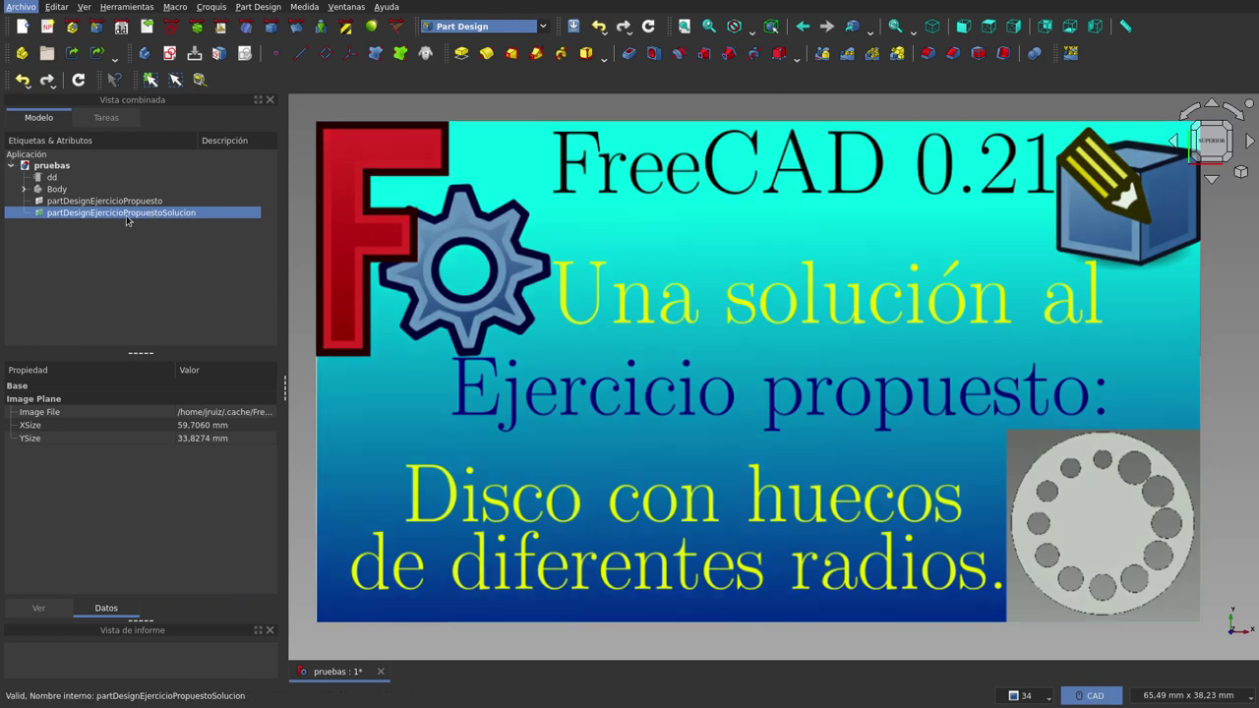
- Hide the disc Body together with the title image plane to clear the 3D view
left_click(57, 189, "ctrl")
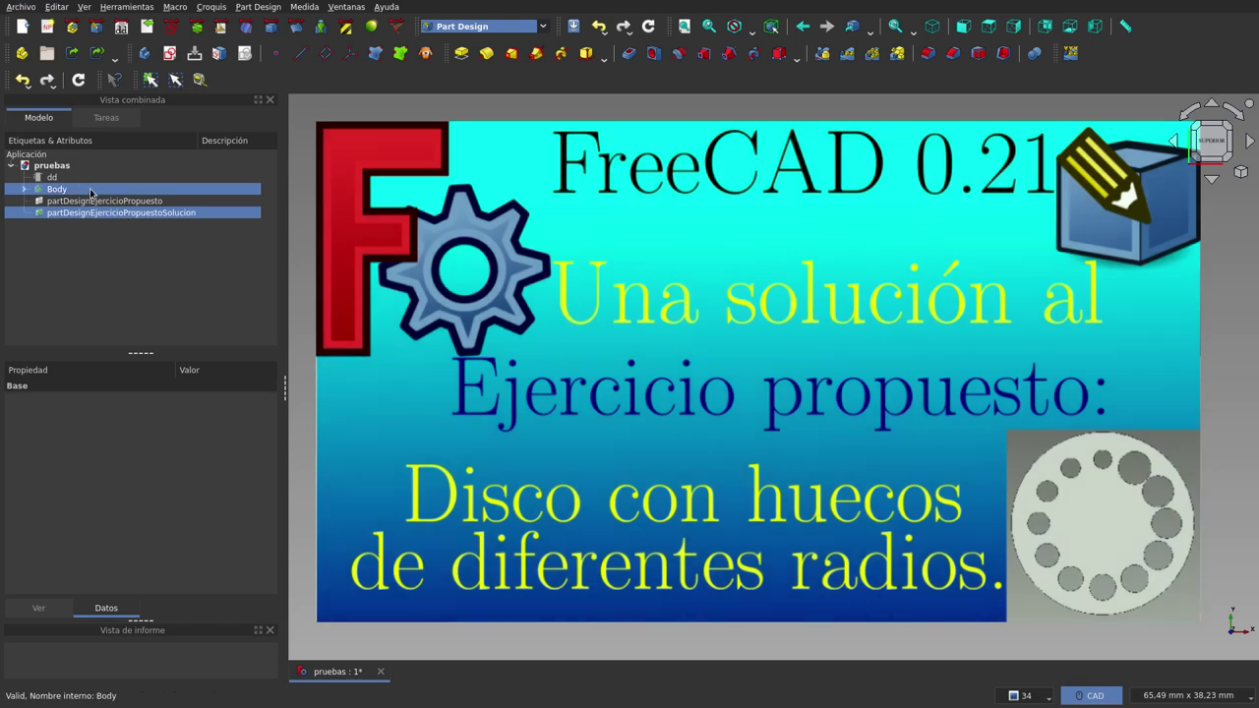
key("space")
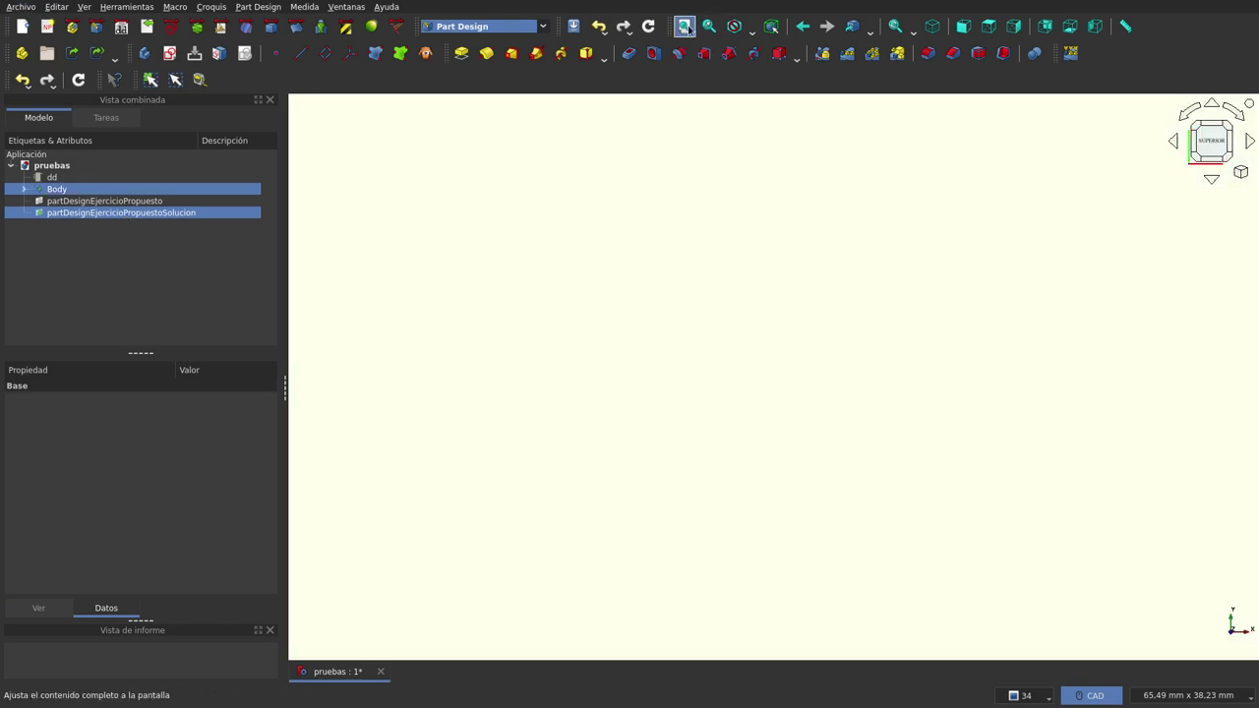
- Hide the holed disc Body and display the dd spreadsheet's disc parameters (radius 100, 12 holes, scale 1.8)
left_click(685, 27)
left_click(1104, 363)
mouse_move(957, 458)
middle_mouse_down()
mouse_move(857, 331)
mouse_move(862, 259)
mouse_move(936, 335)
mouse_move(949, 402)
mouse_move(733, 393)
mouse_move(908, 402)
mouse_move(989, 436)
mouse_move(979, 482)
mouse_move(927, 464)
middle_mouse_up()
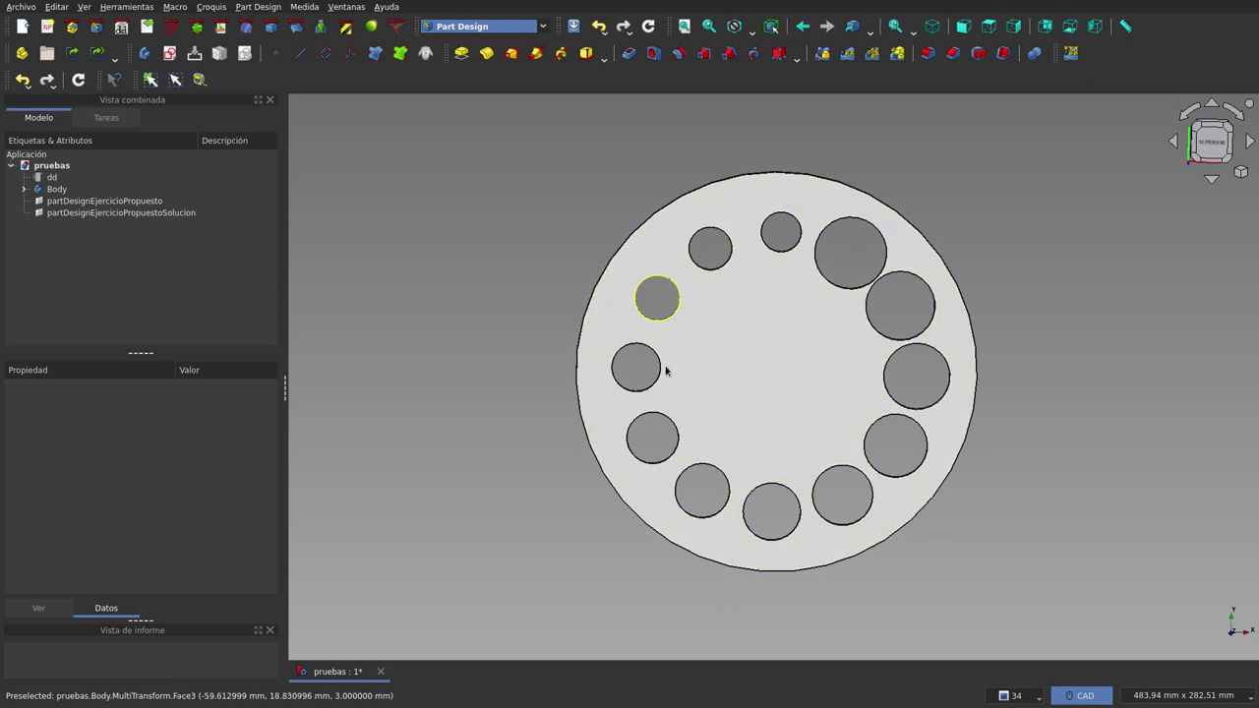
left_click(64, 192)
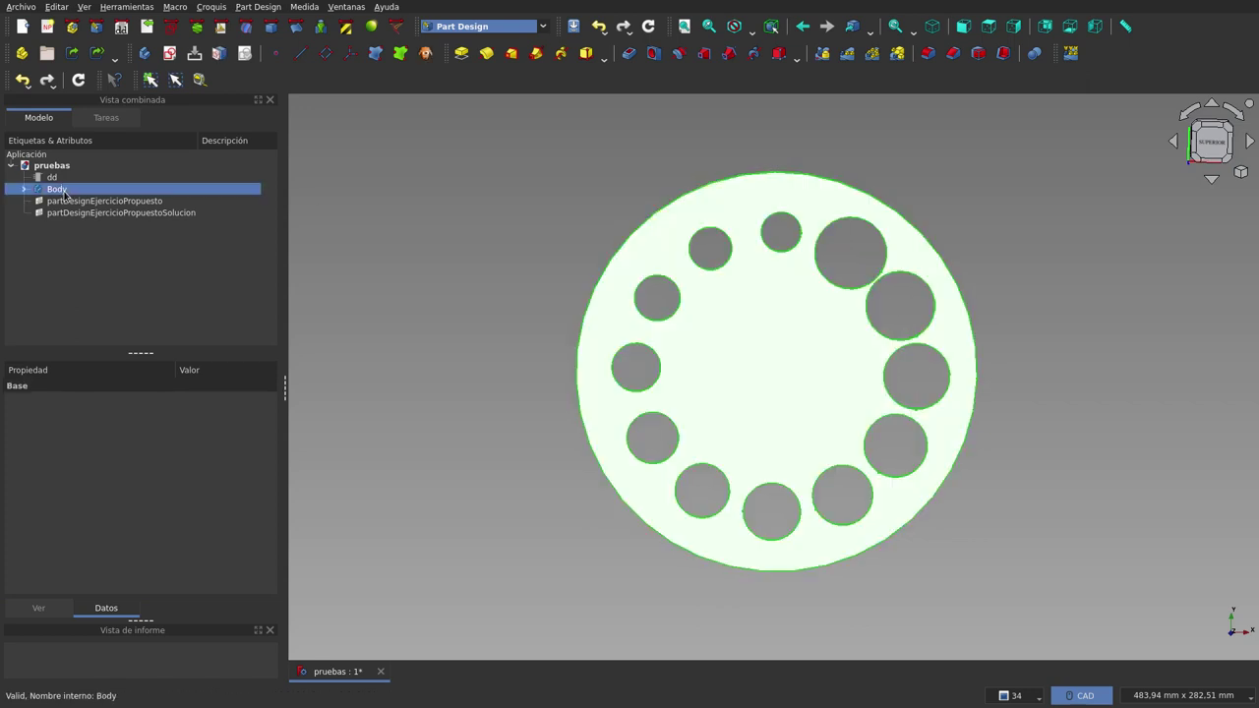
key("space")
left_click(65, 179)
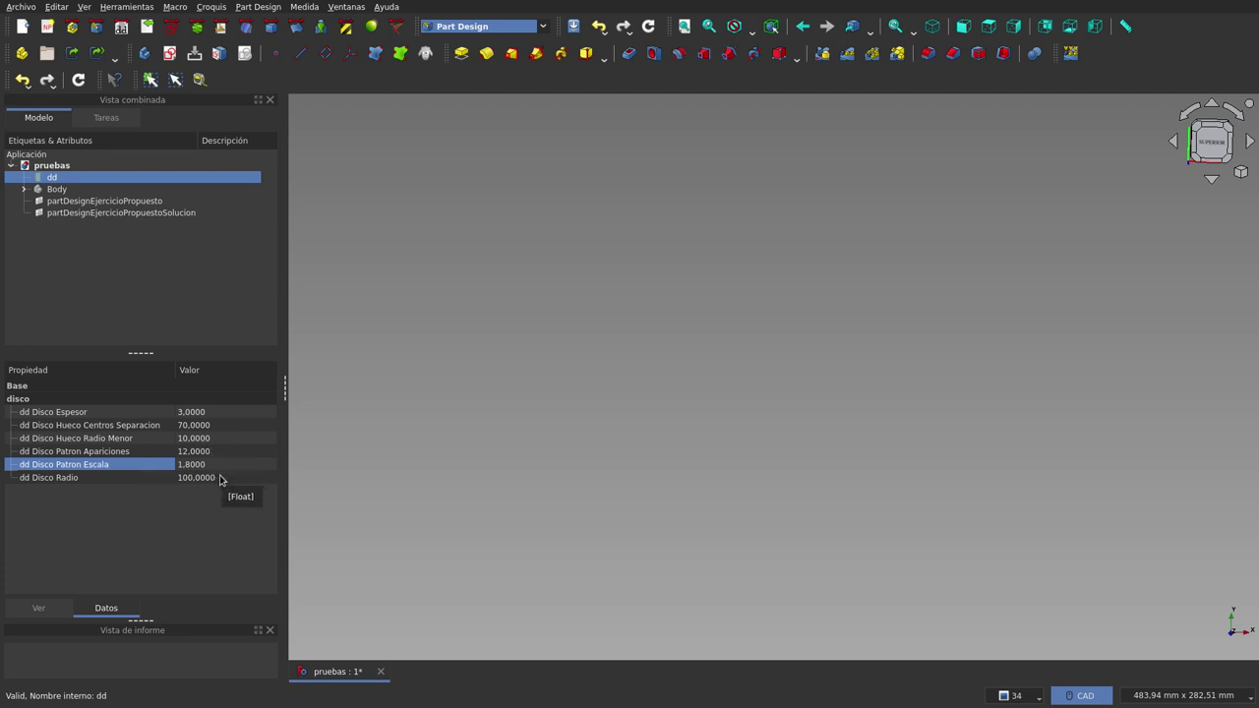
- Expand the Body's feature list and show the holed disc again
left_click(88, 190)
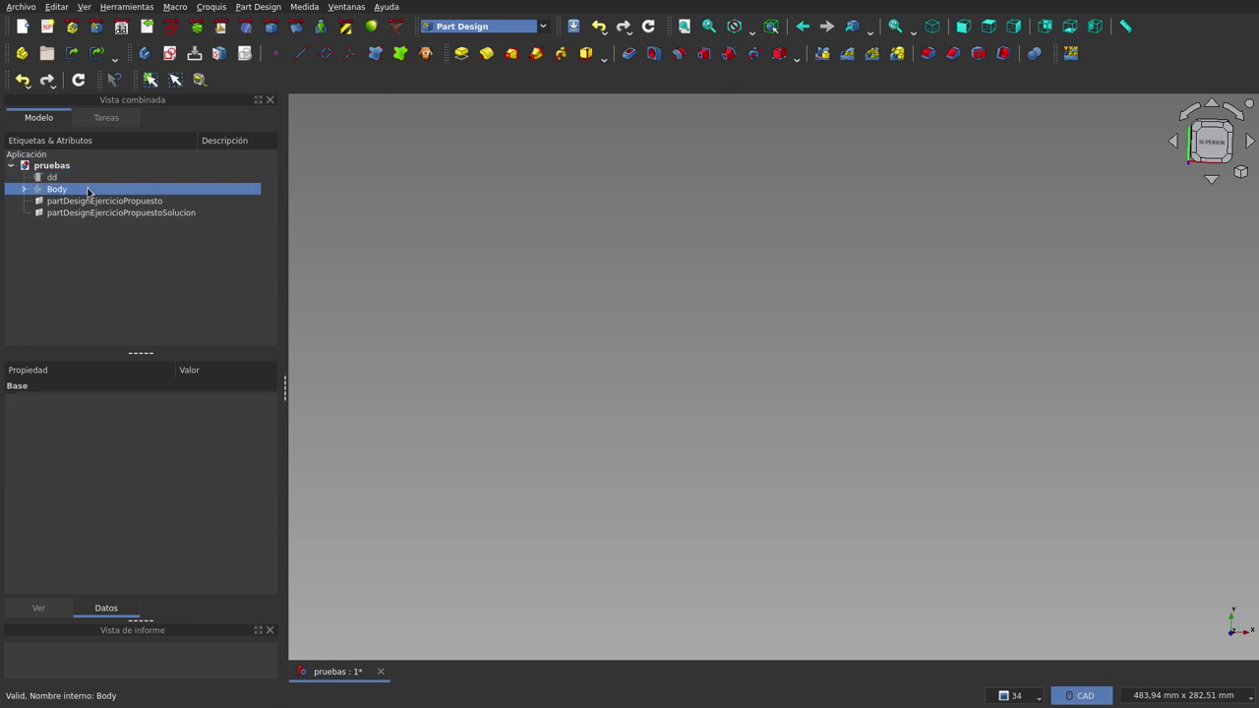
left_click(23, 189)
left_click(53, 178)
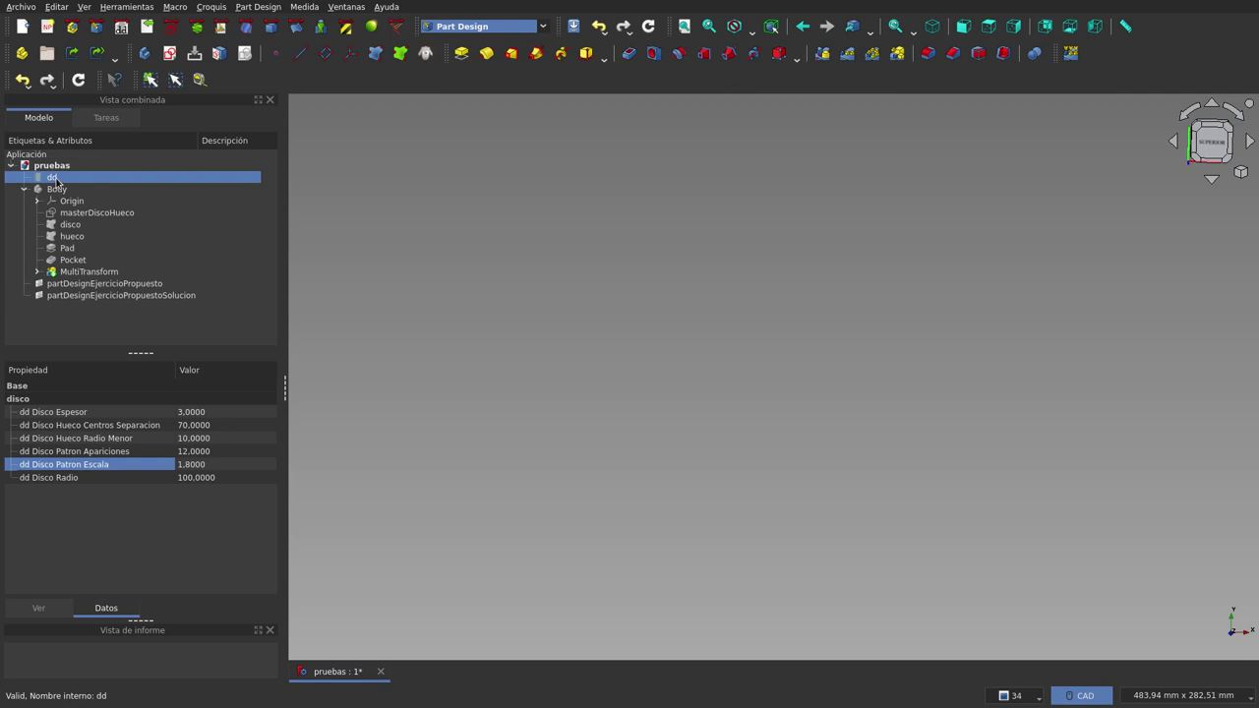
left_click(65, 190)
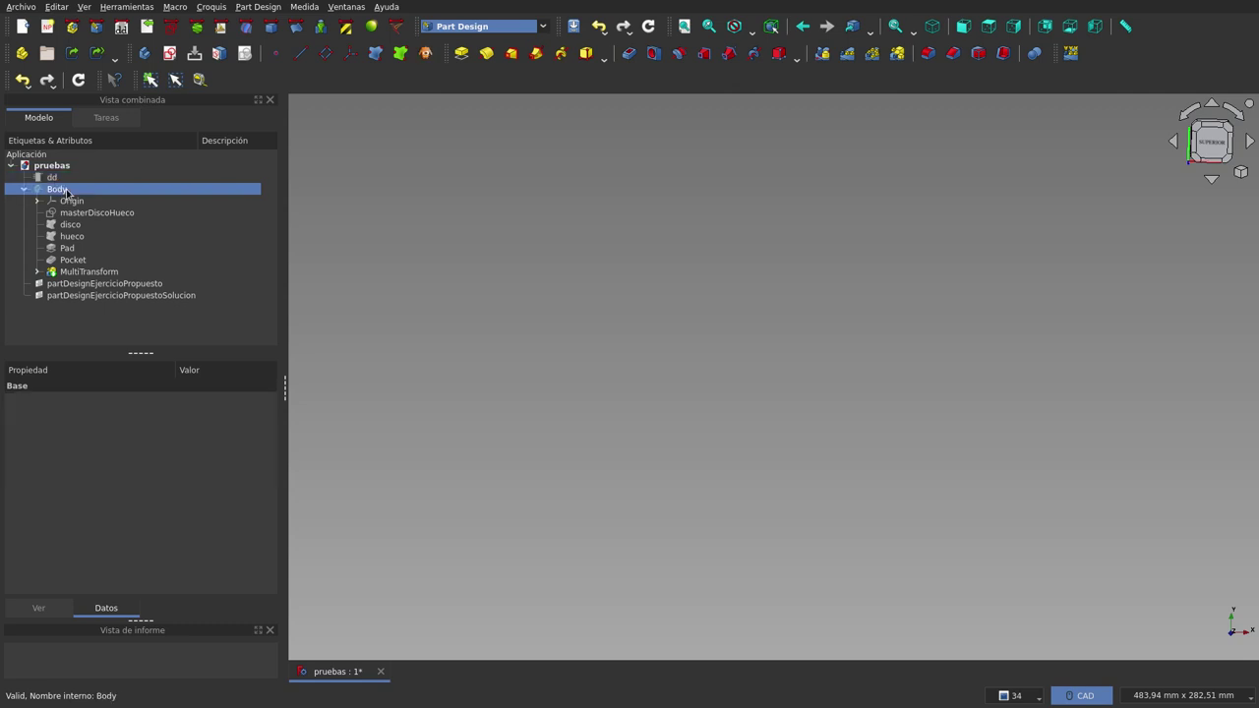
key("space")
- Hide the MultiTransform hole ring and show only the masterDiscoHueco sketch
left_click(191, 306)
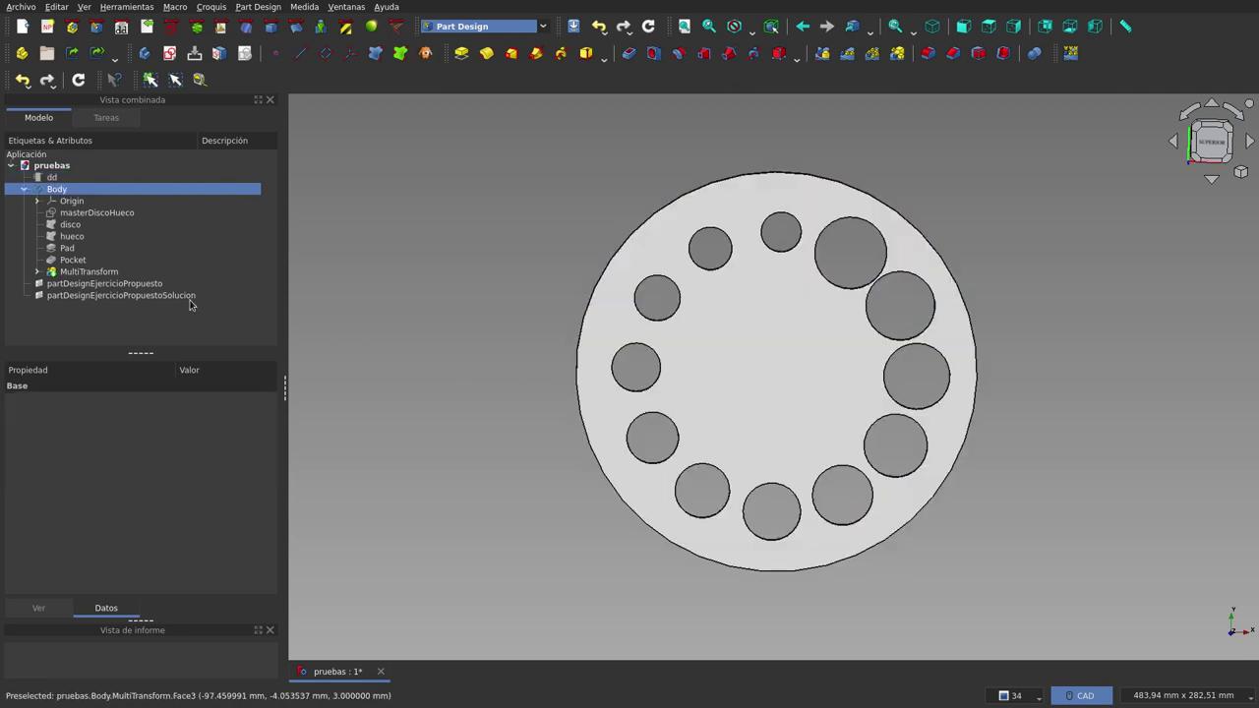
left_click(71, 272)
key("space")
left_click(97, 214)
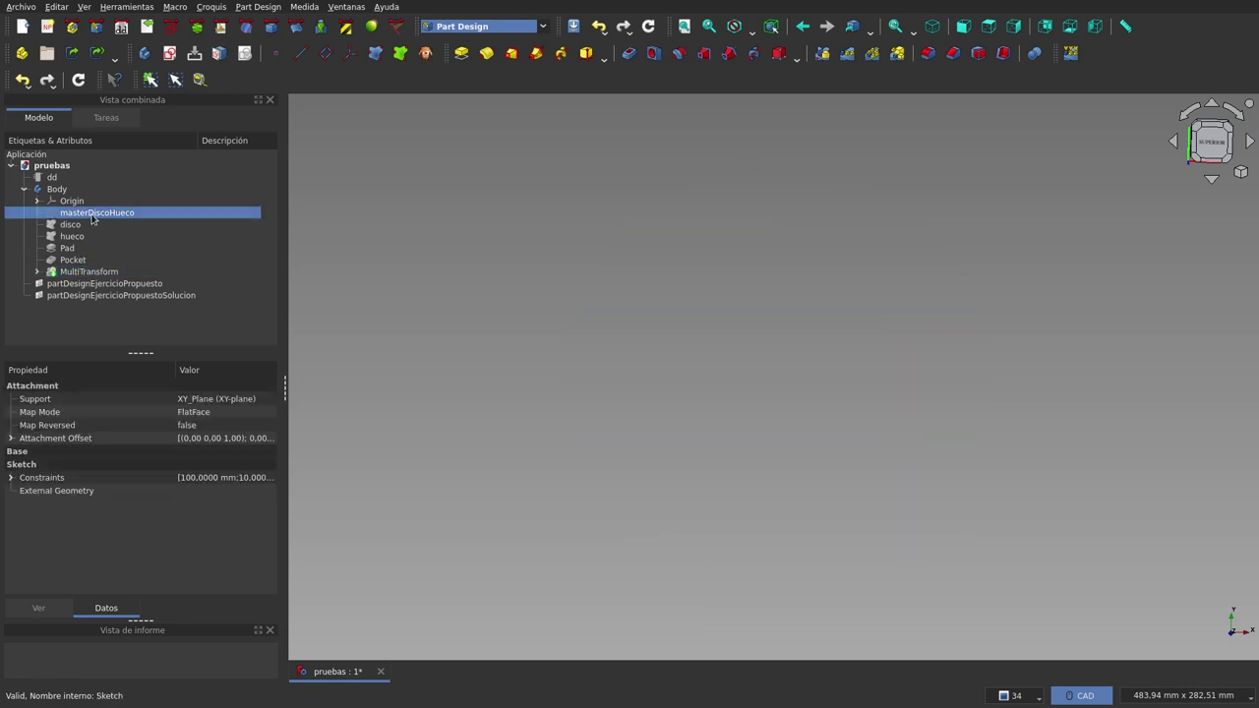
key("space")
left_click(768, 341)
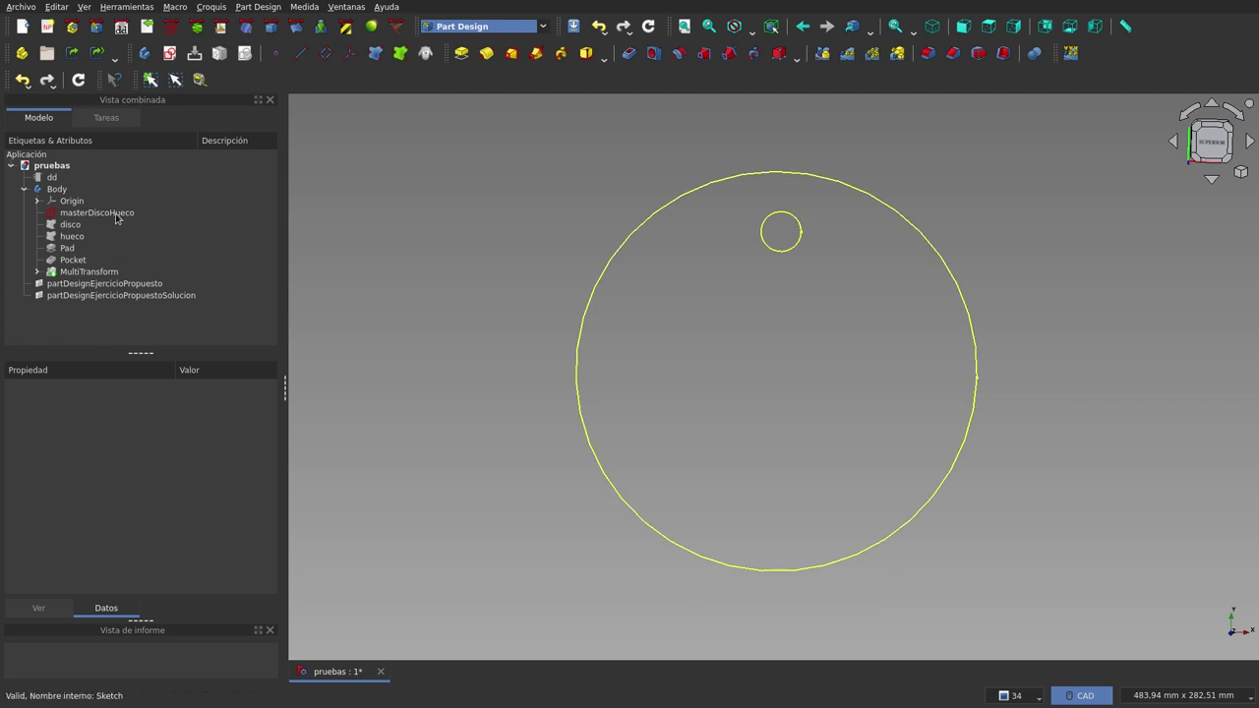
- Verify the masterDiscoHueco R100 radius is driven by dd.ddDiscoRadio, then close the sketch
double_click(116, 213)
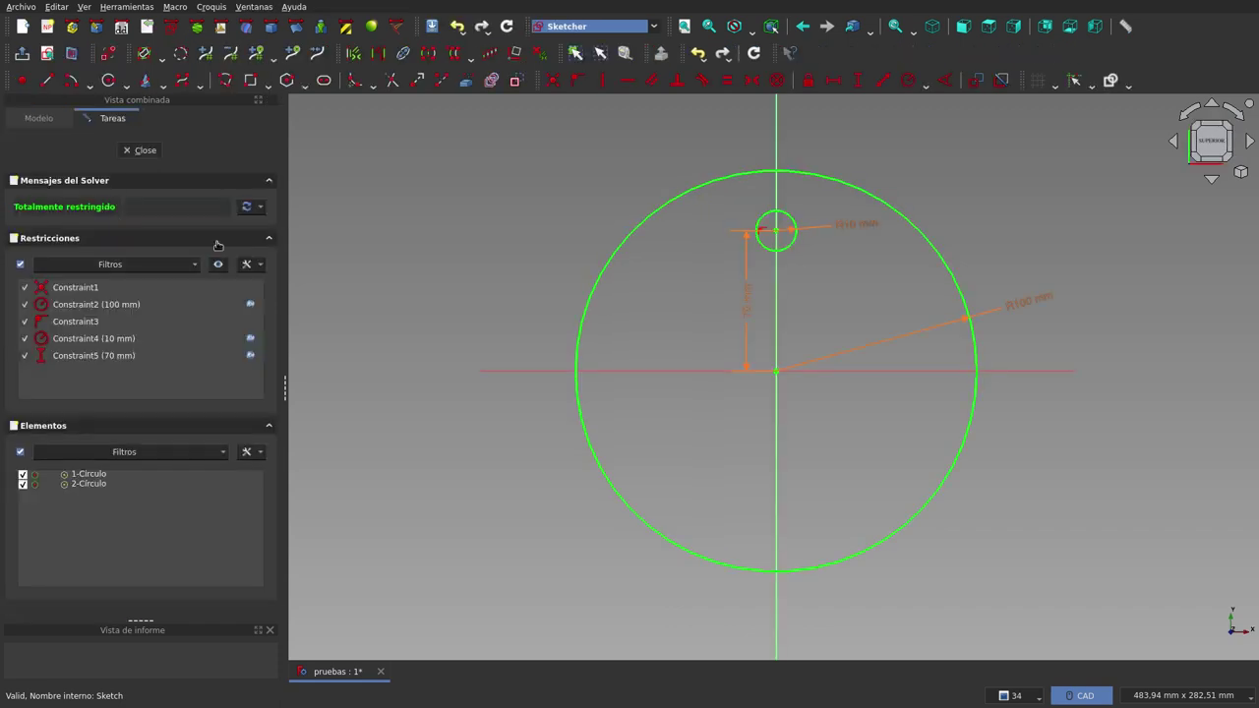
left_click_drag(1019, 304, 1029, 286)
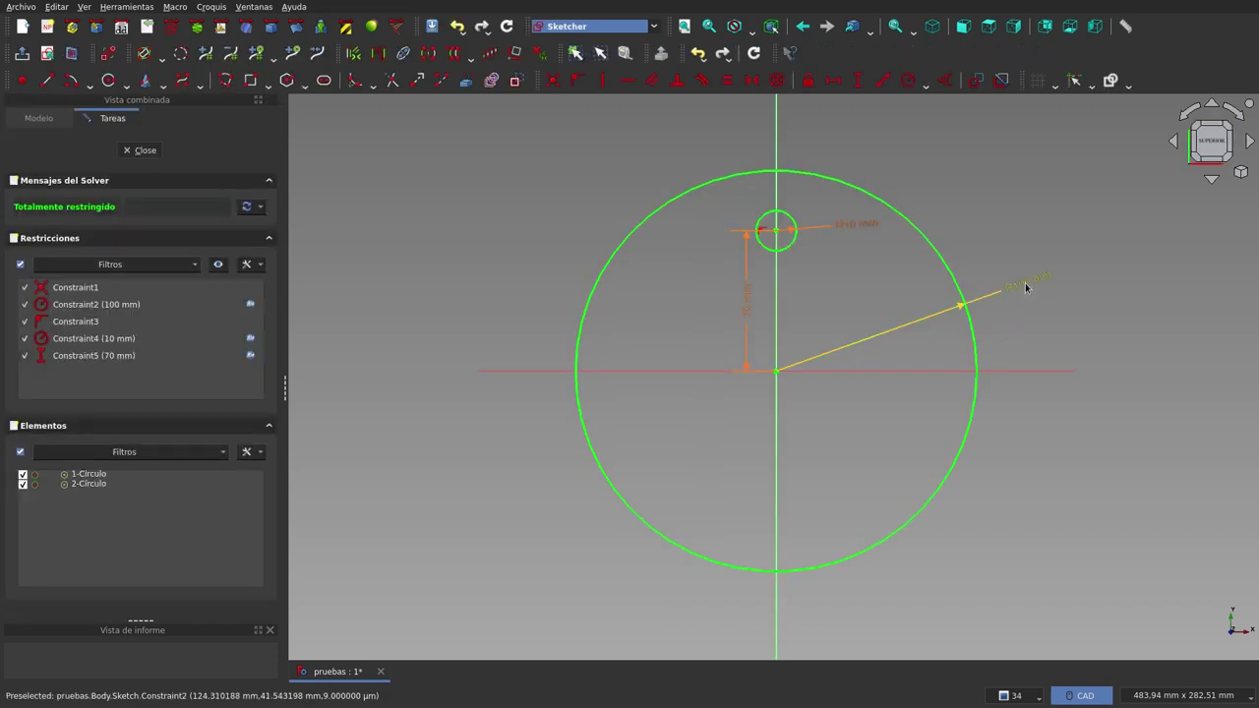
double_click(1026, 286)
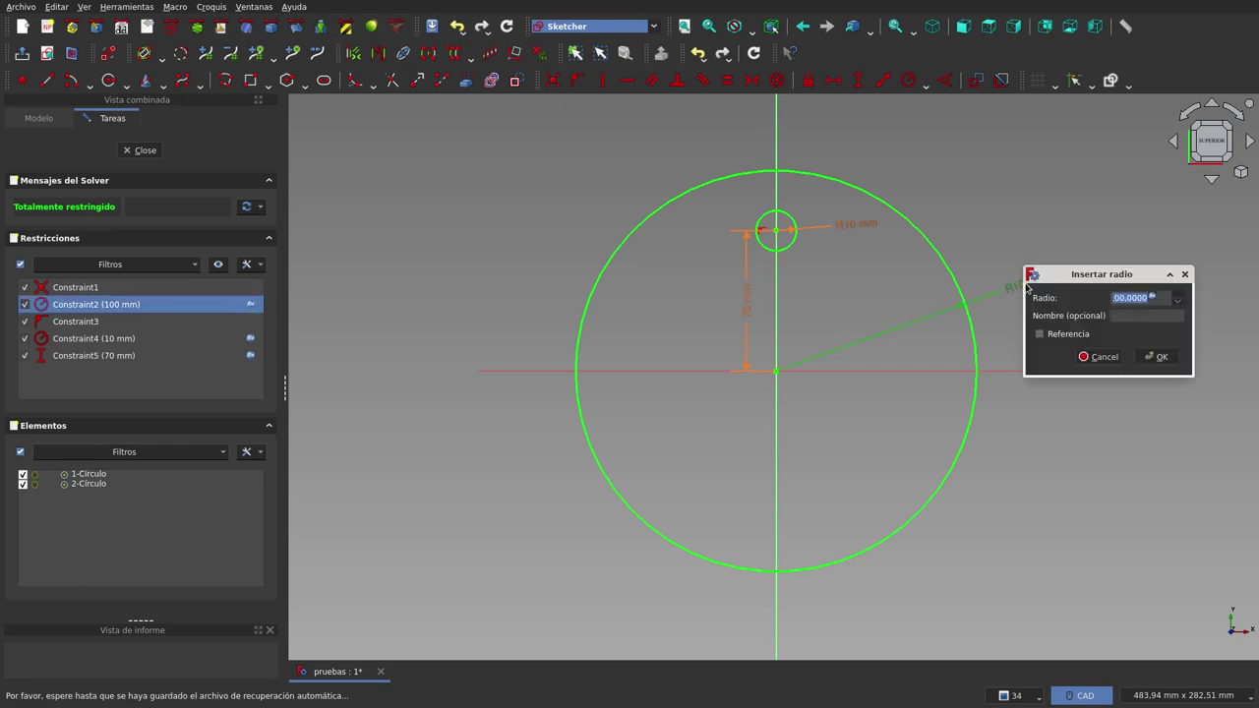
left_click(1152, 298)
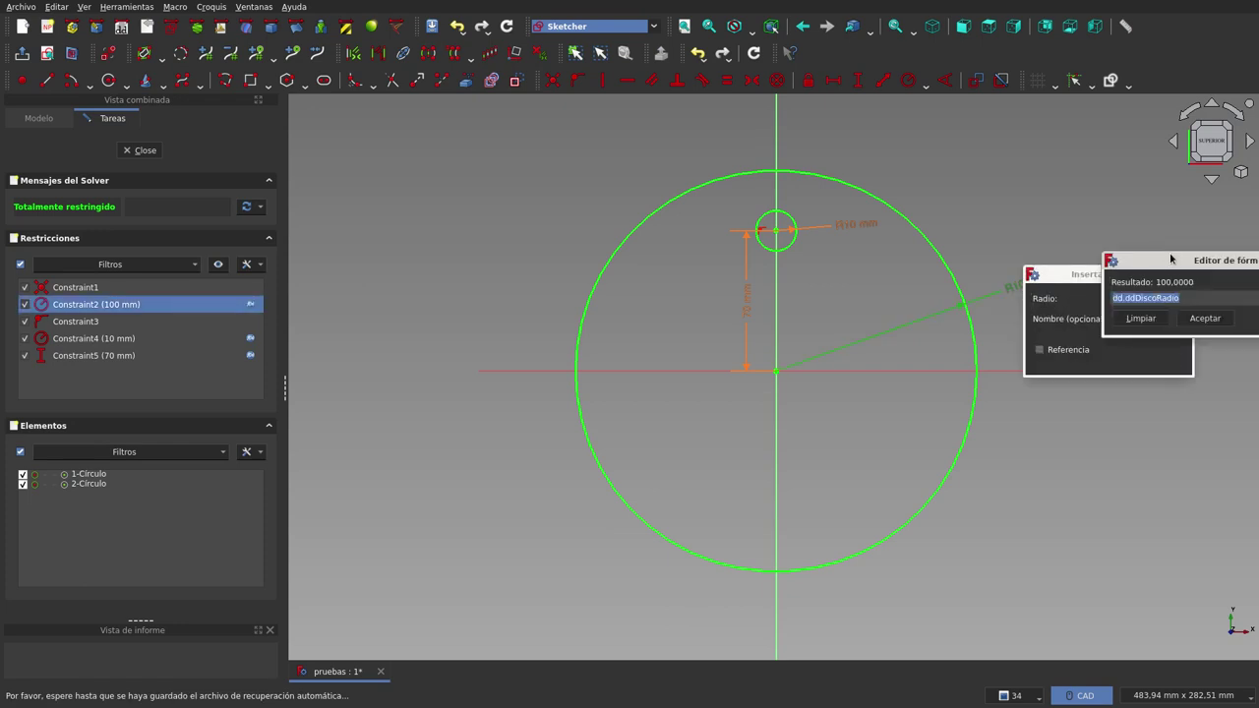
left_click_drag(1170, 259, 846, 285)
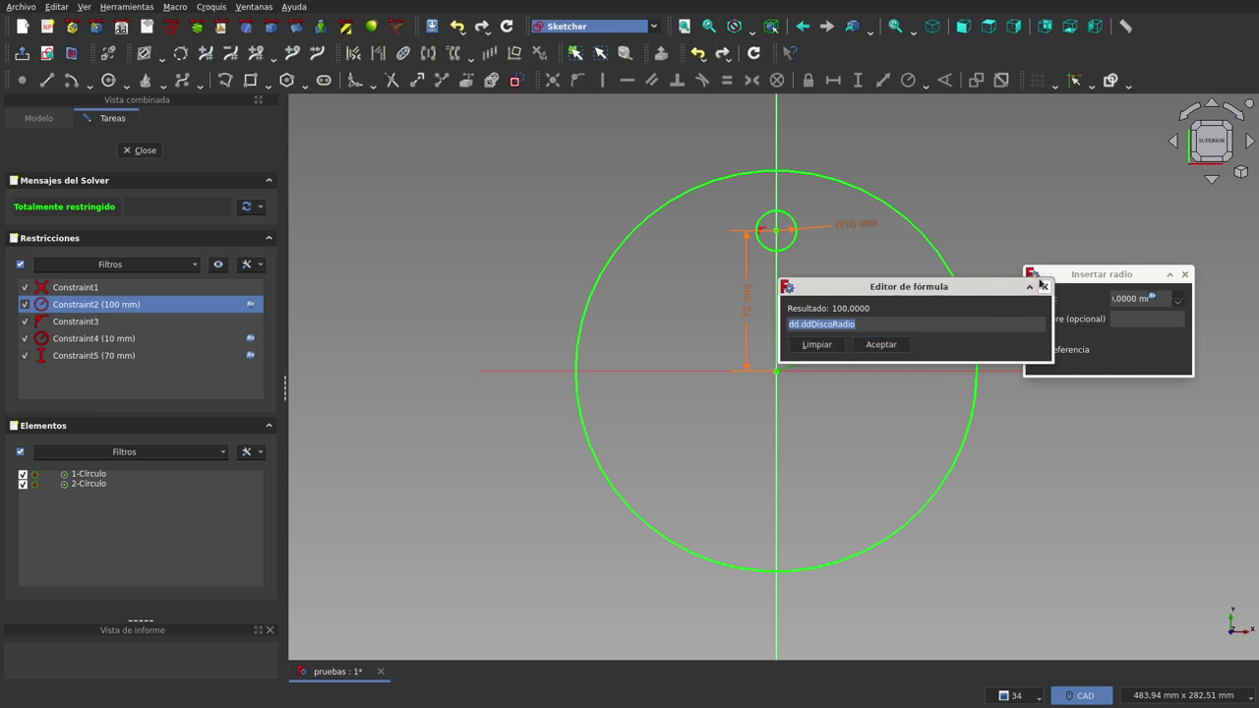
left_click(1043, 286)
left_click(1185, 274)
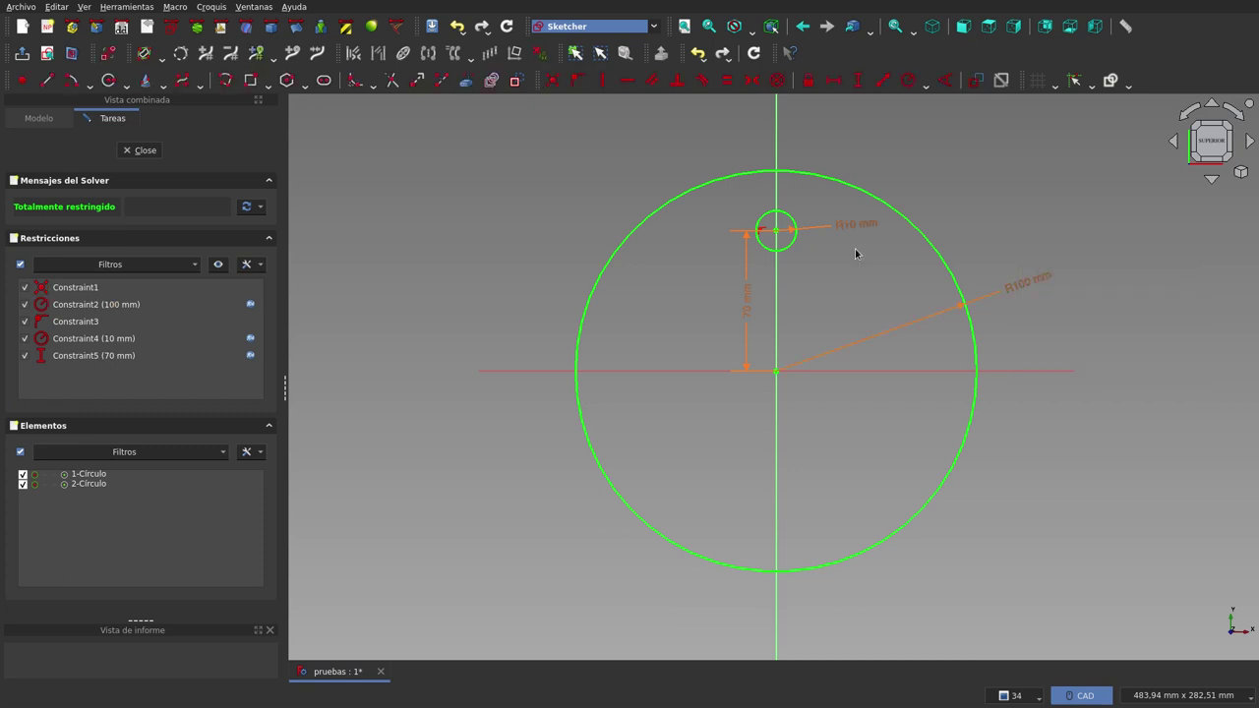
left_click(144, 150)
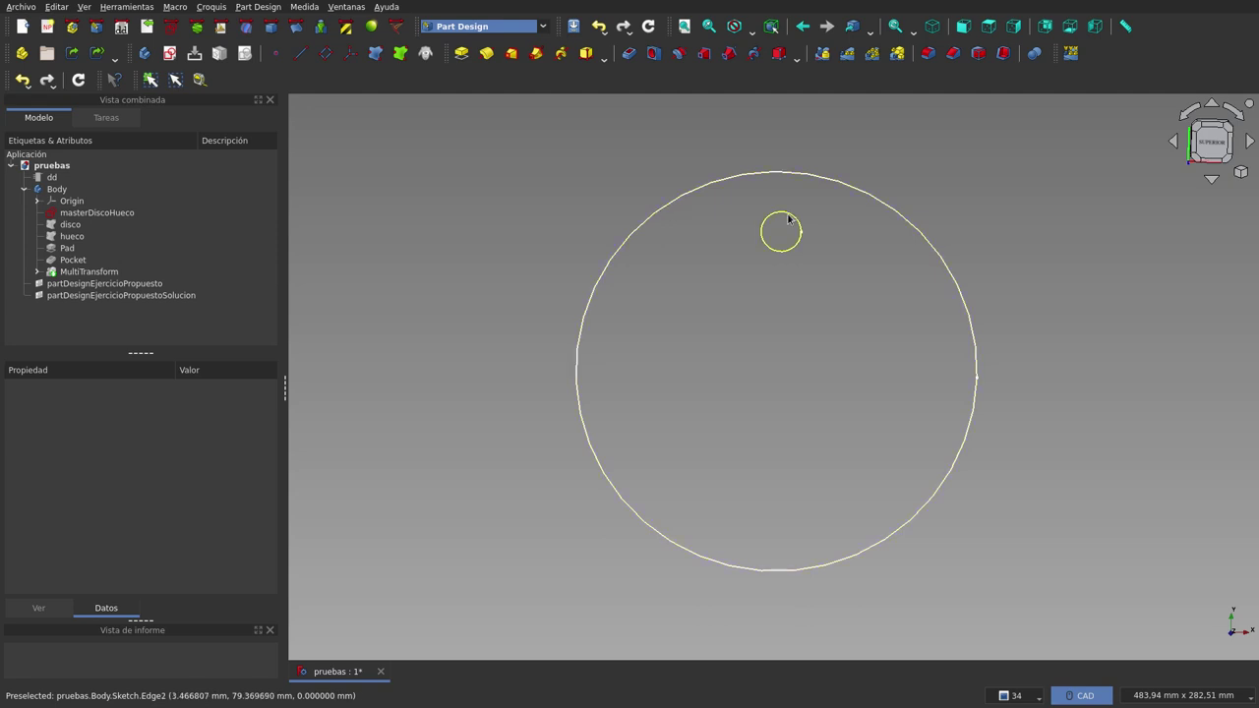
left_click(634, 236)
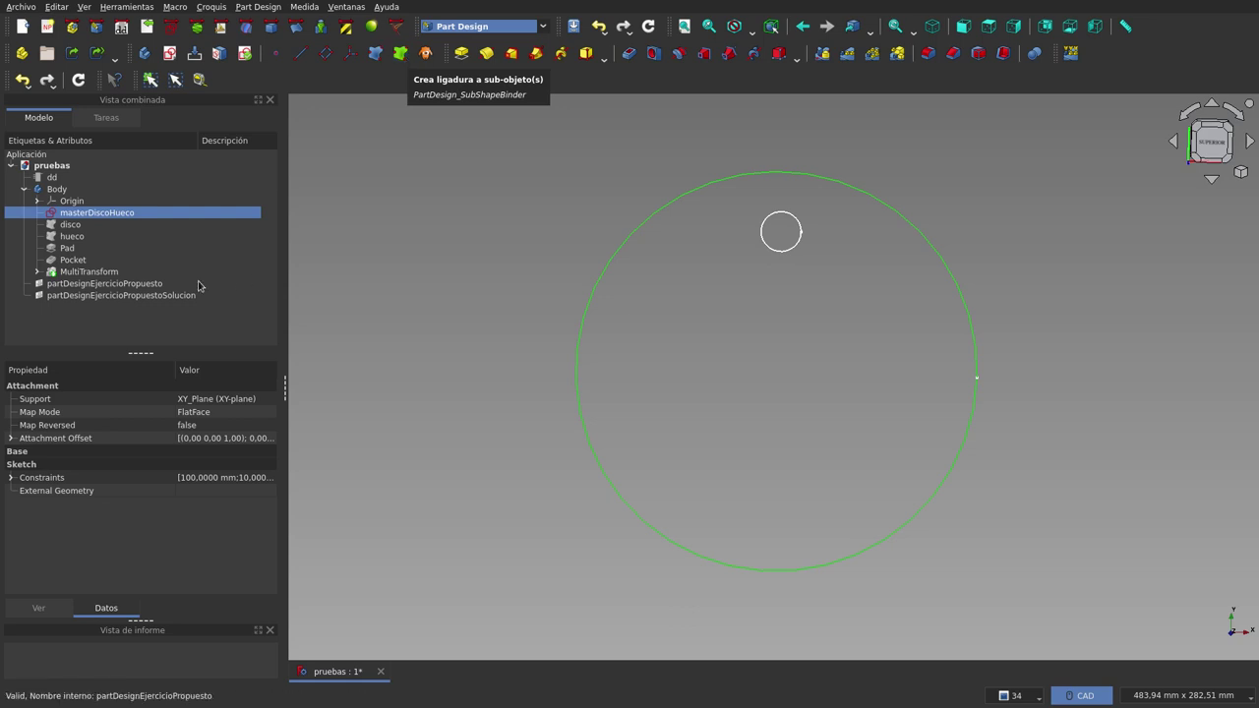
left_click(86, 235)
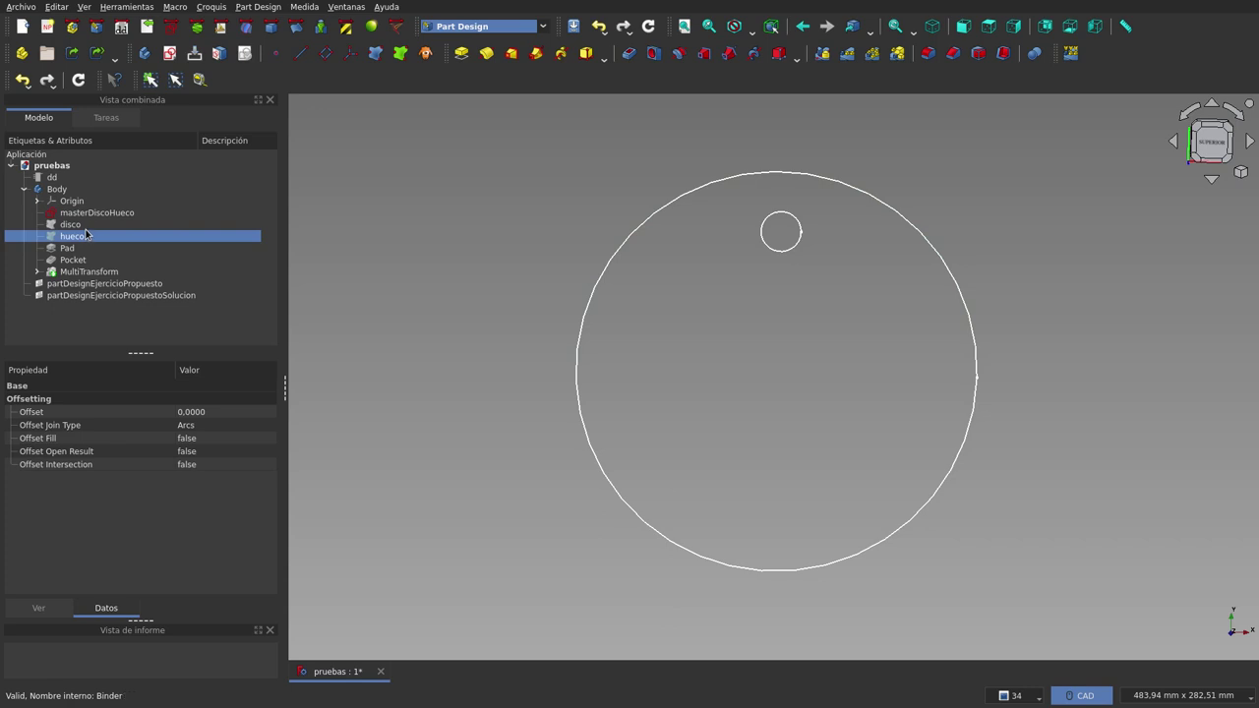
left_click(79, 224)
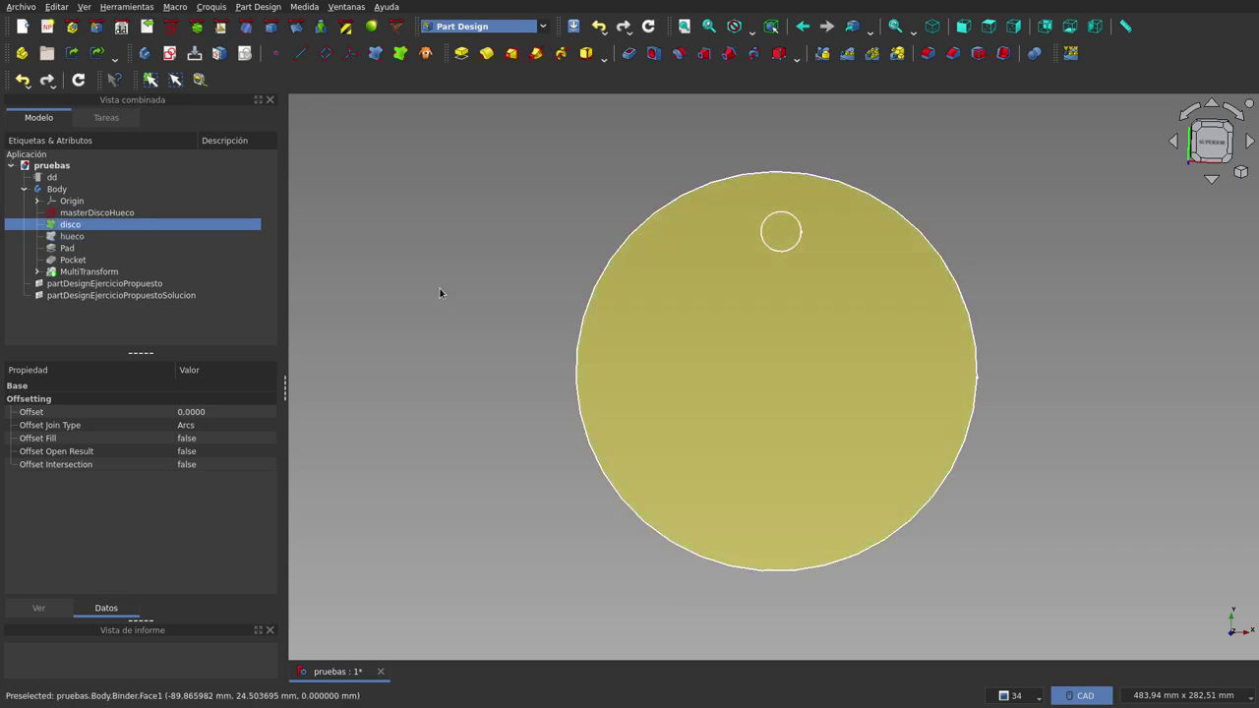
left_click(440, 288)
left_click(84, 214)
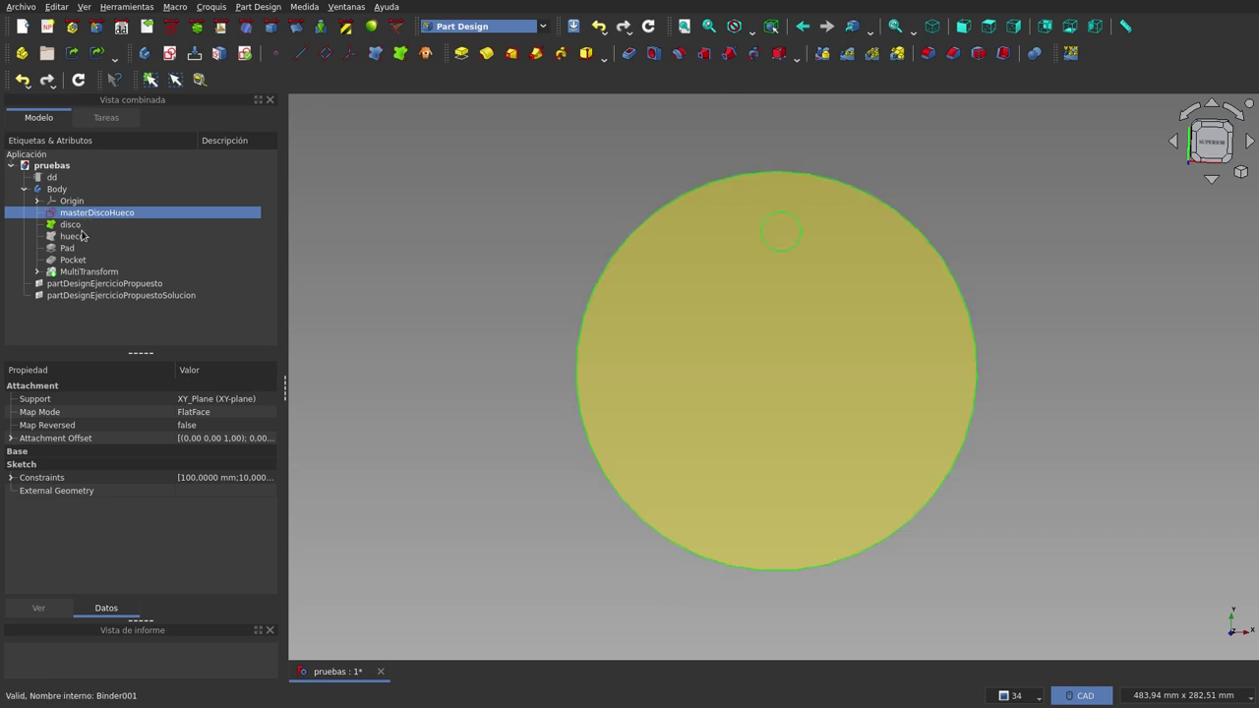
left_click(82, 226)
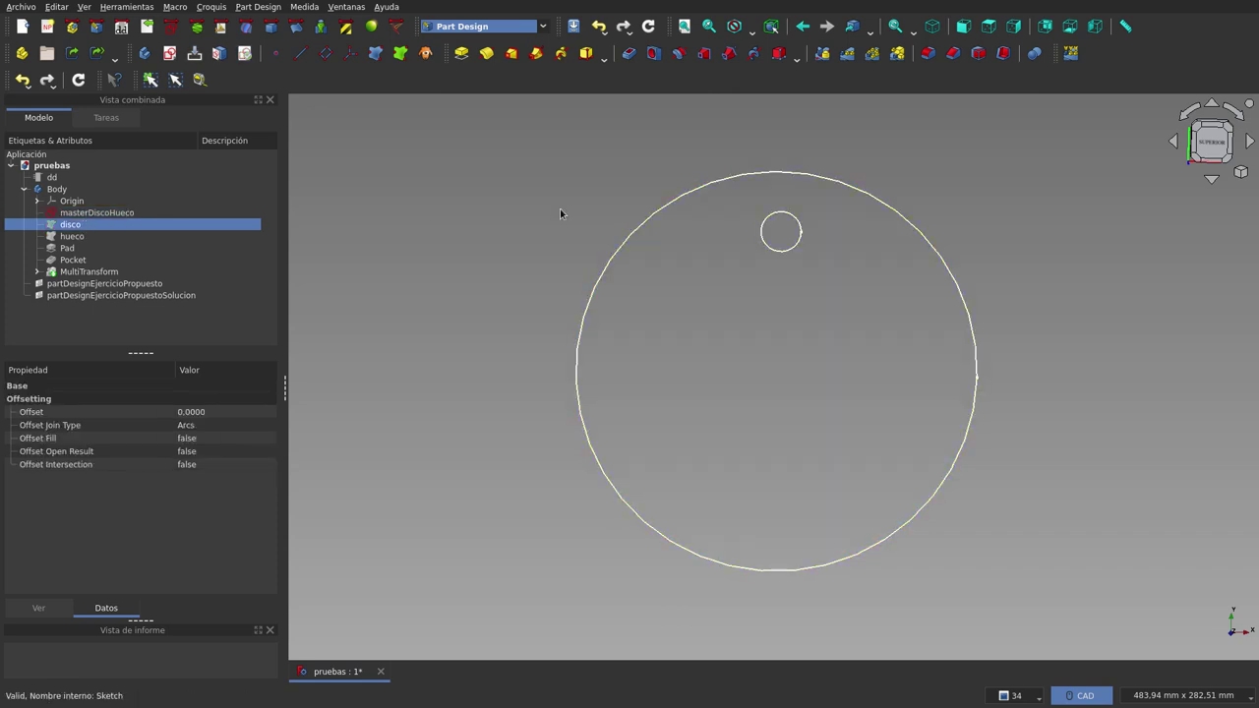
left_click(801, 230)
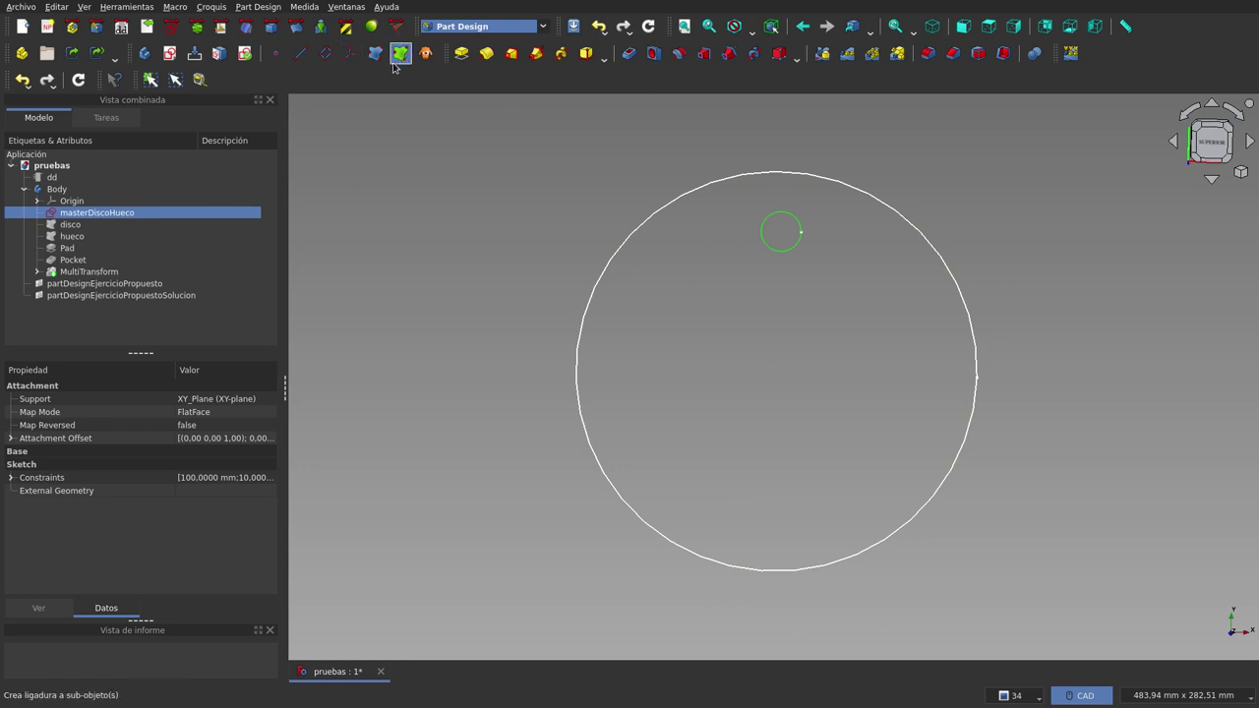
left_click(98, 236)
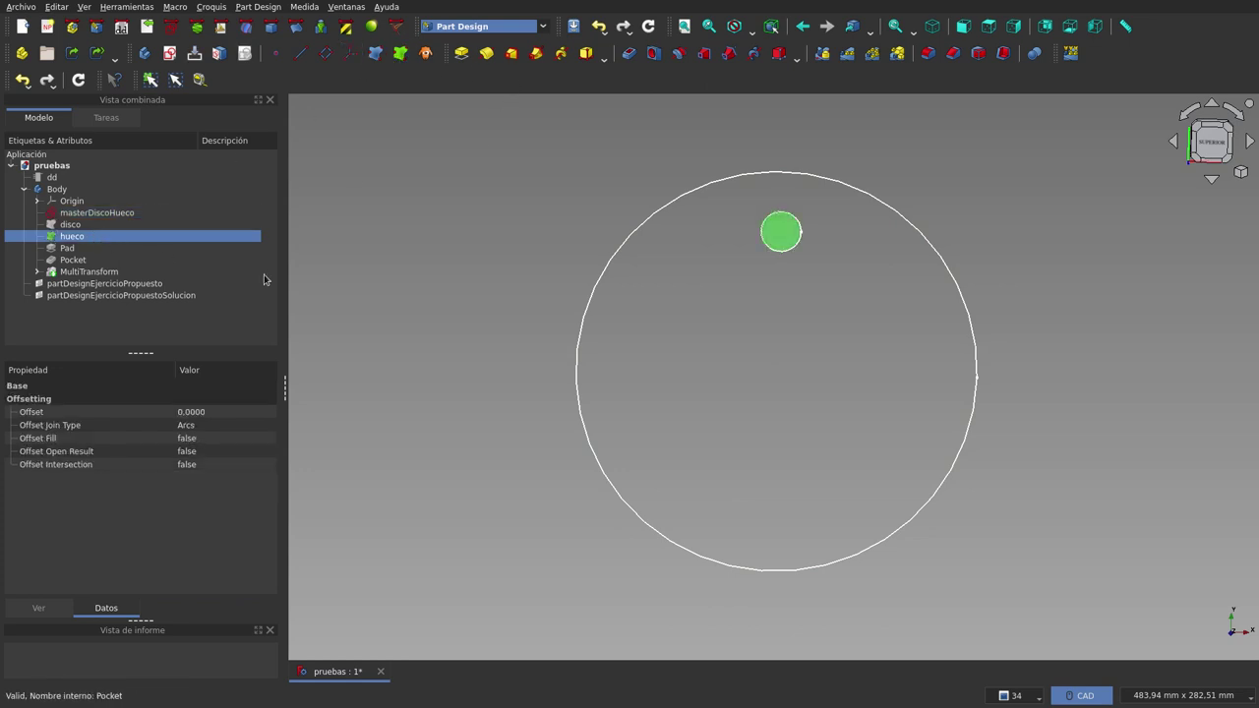
left_click(781, 344)
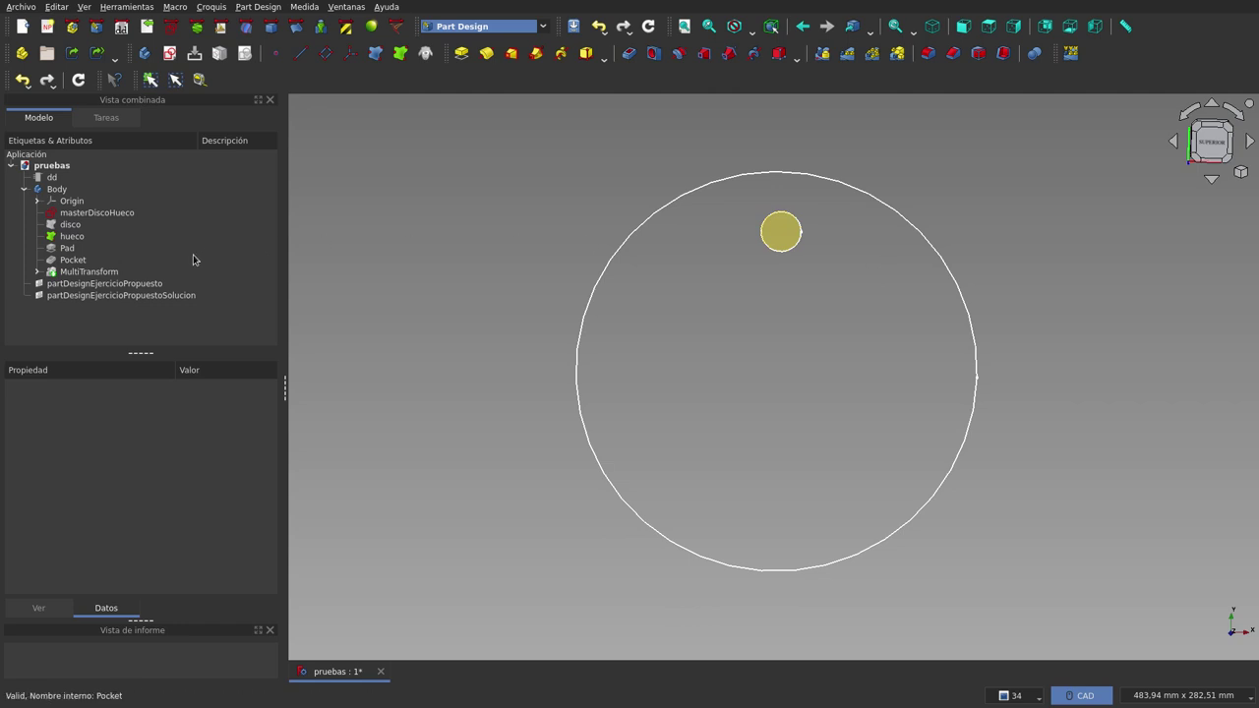
left_click(75, 236)
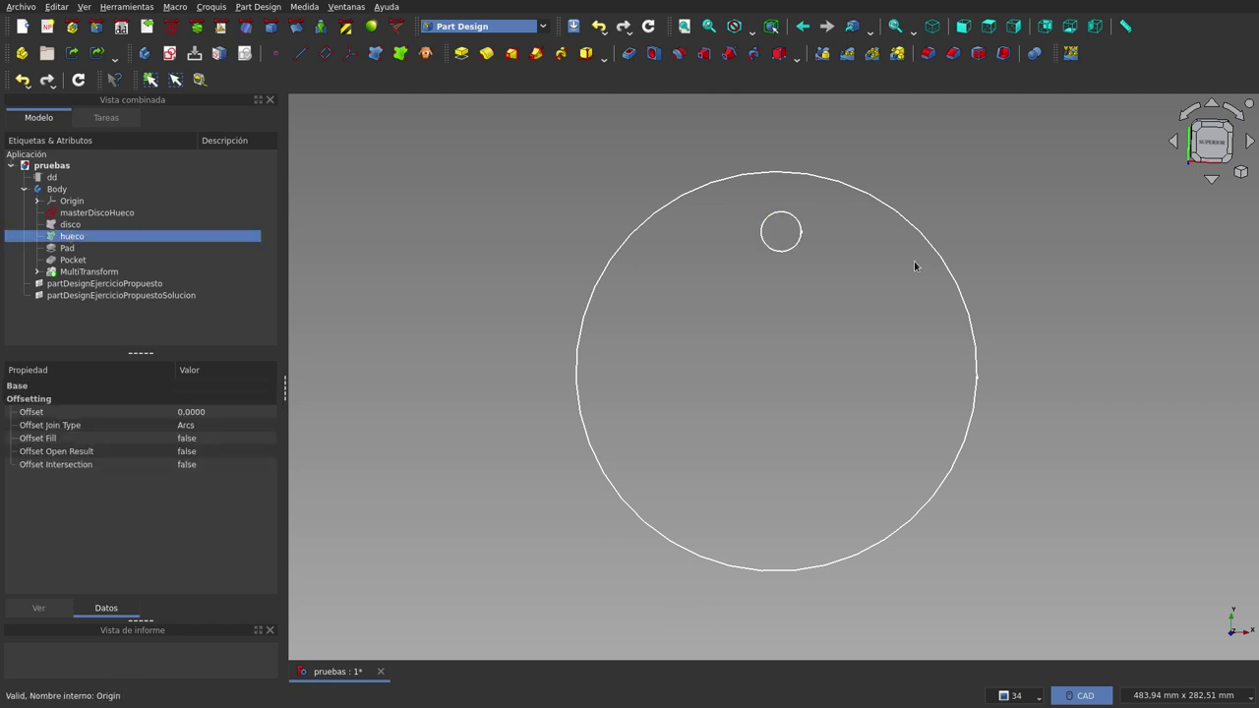
left_click(110, 214)
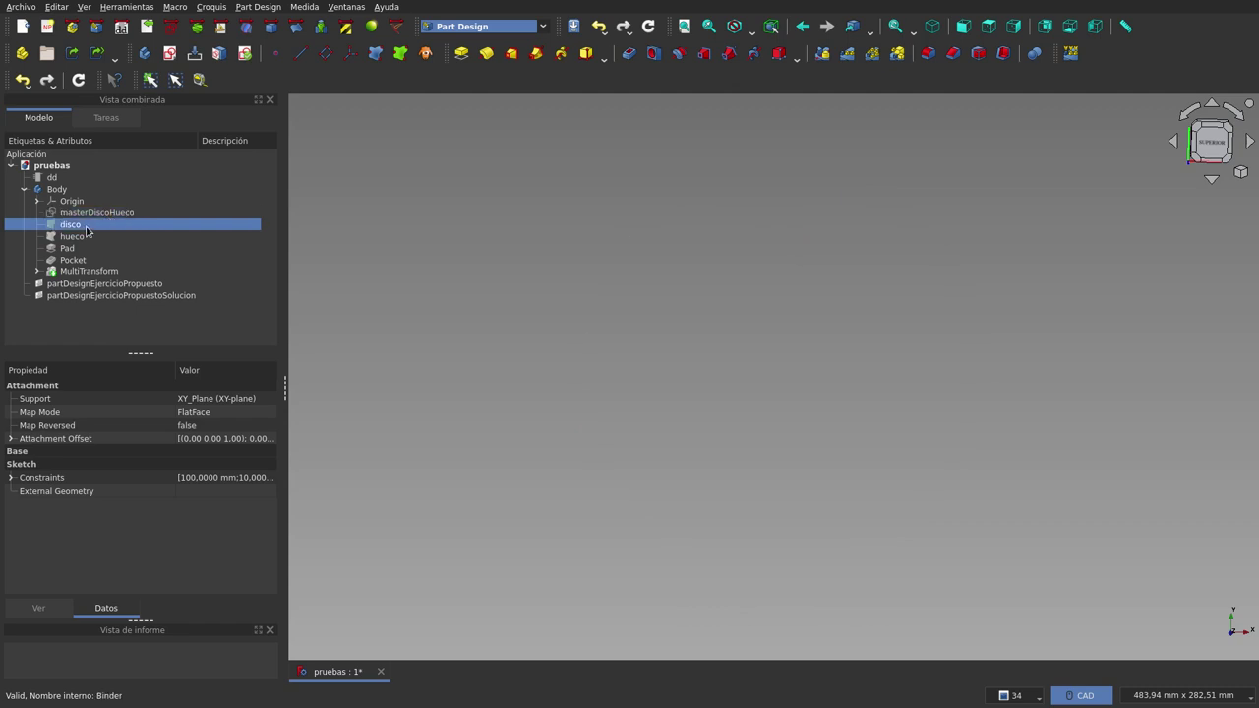
left_click(88, 225)
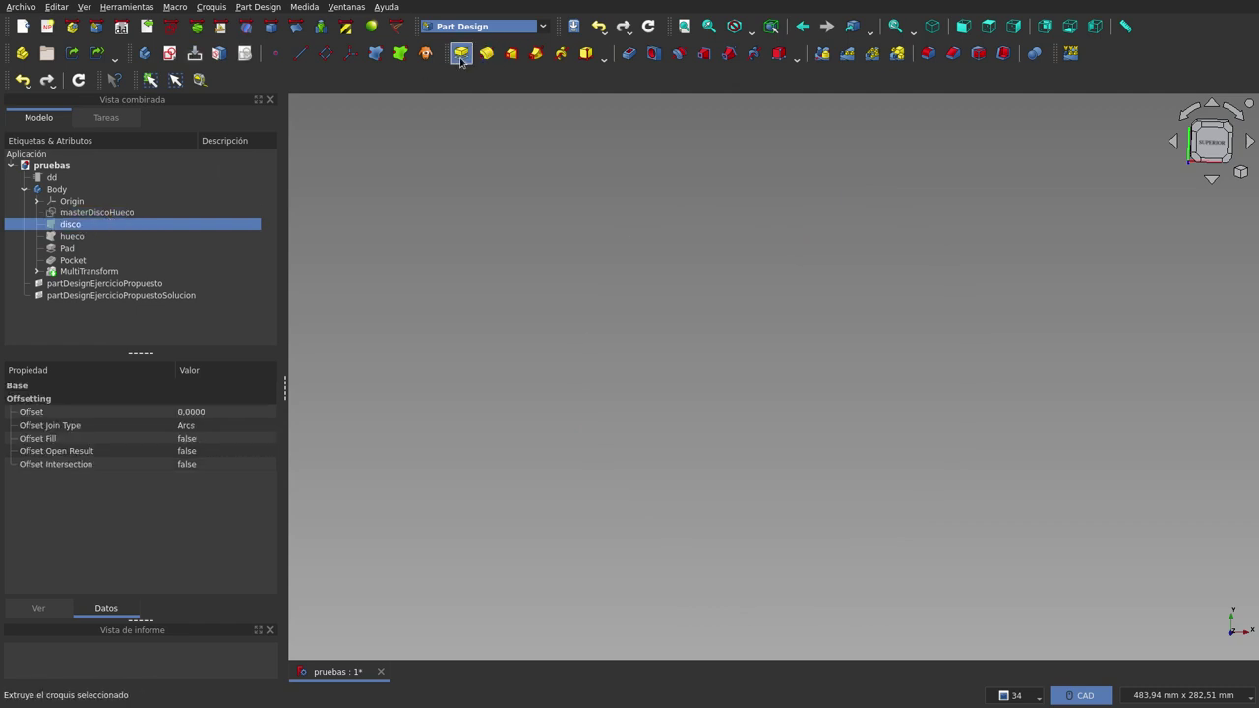
- Show the Pad feature and fit the solid disc face-on in the view
left_click(101, 253)
key("space")
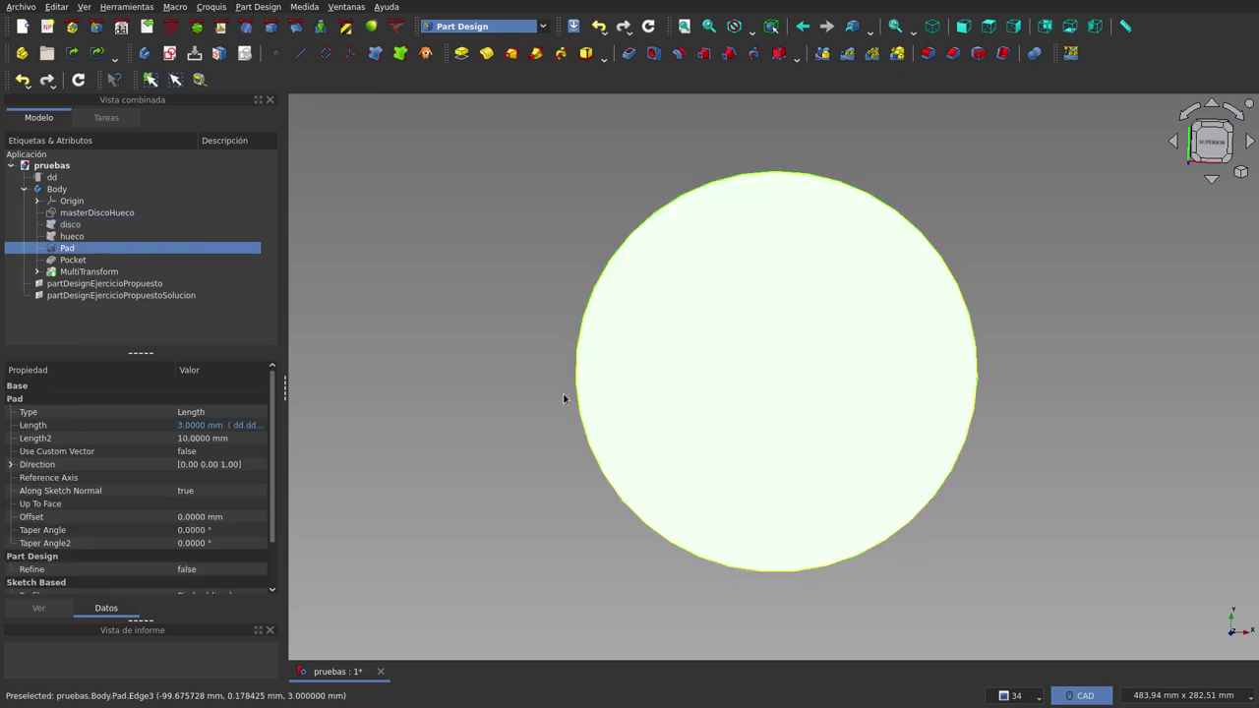
left_click(1024, 458)
mouse_move(1025, 459)
middle_mouse_down()
mouse_move(996, 273)
mouse_move(1019, 244)
middle_mouse_up()
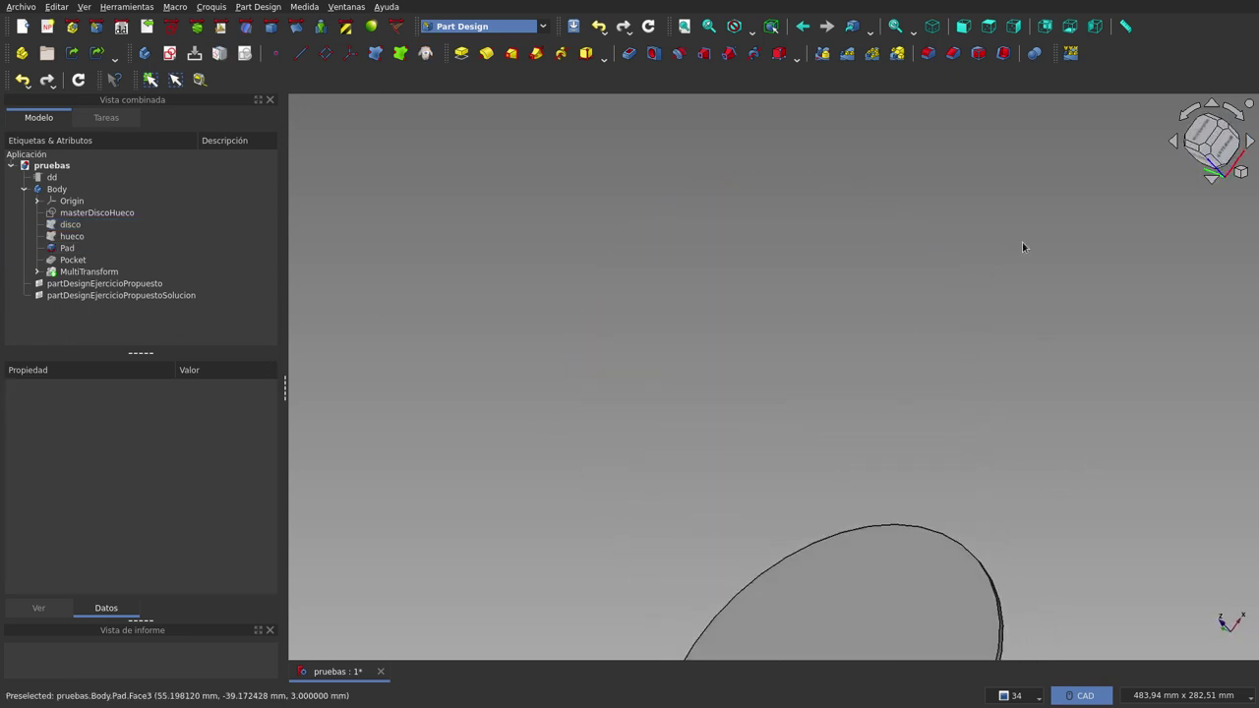
left_click(684, 26)
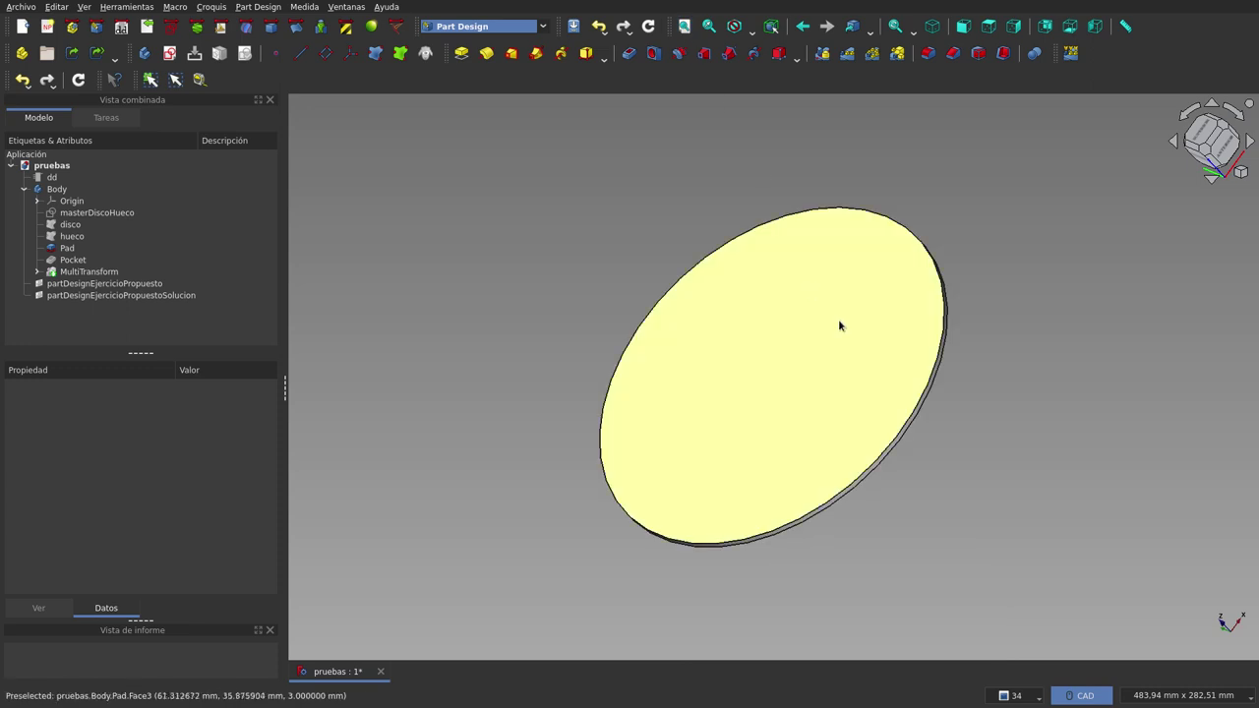
mouse_move(837, 326)
middle_mouse_down()
mouse_move(776, 266)
mouse_move(1000, 348)
mouse_move(1003, 421)
mouse_move(933, 435)
middle_mouse_up()
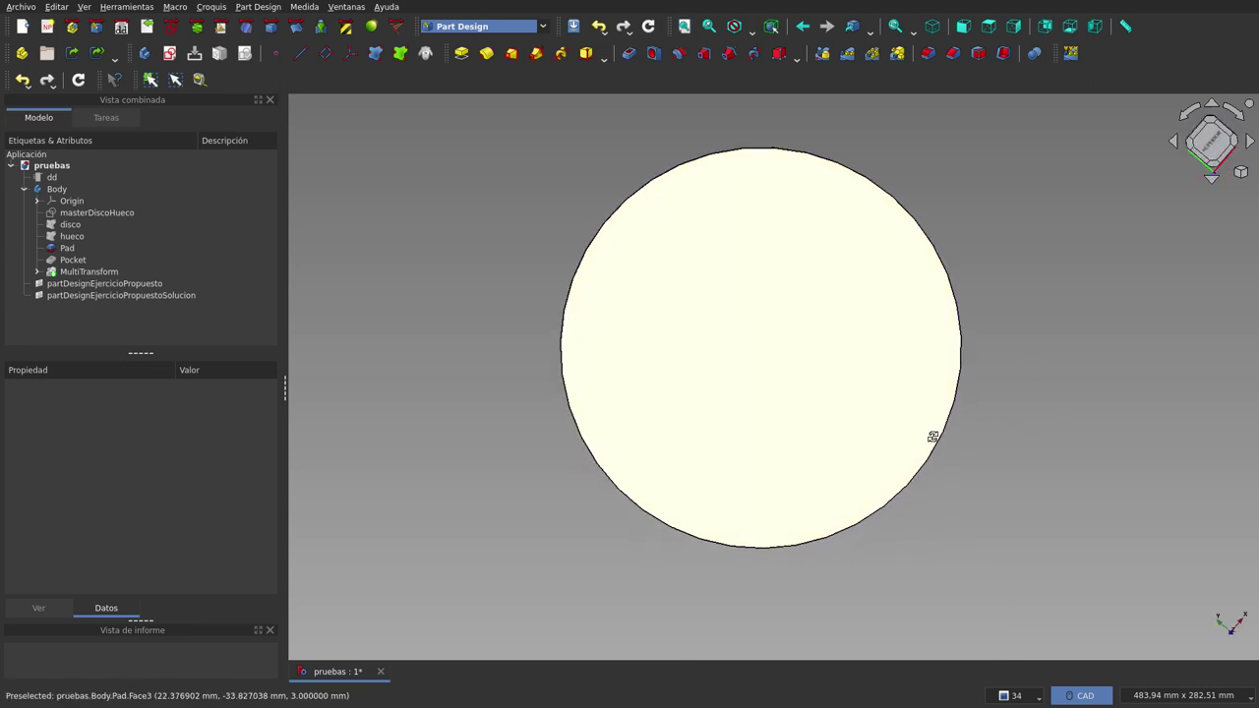
- Display the disc with its single hueco Pocket hole cut near the rim
left_click(91, 243)
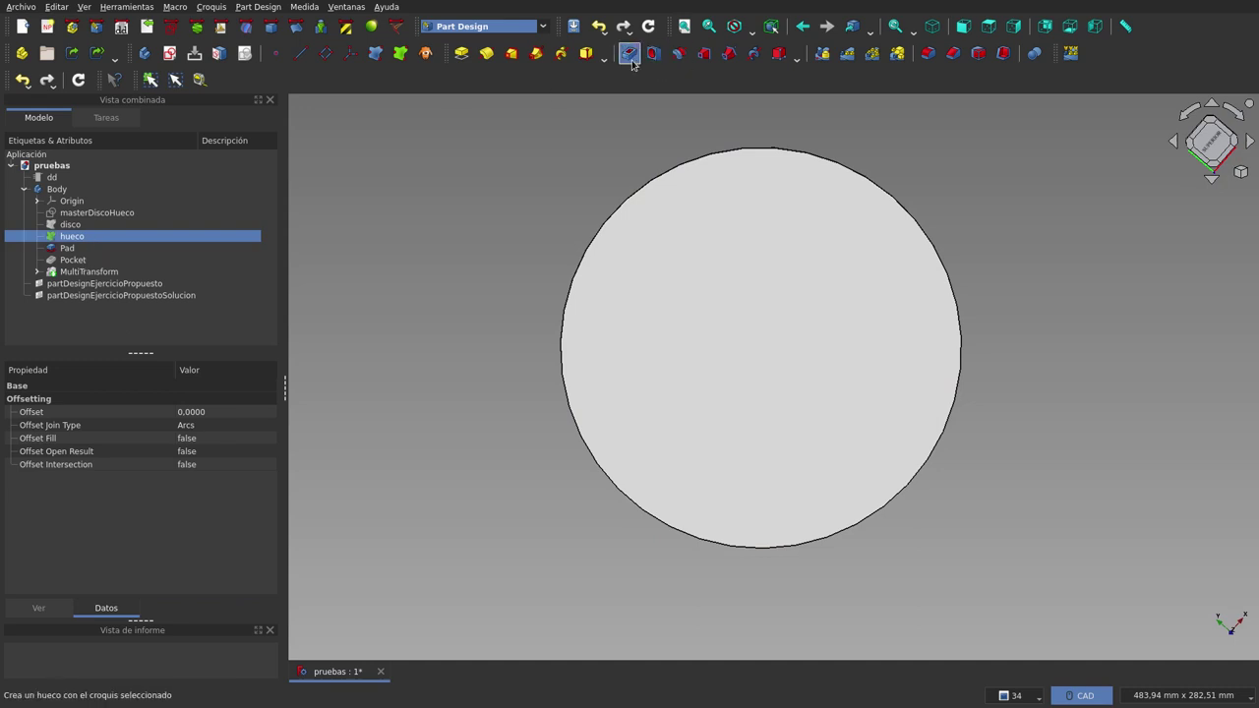
left_click(86, 260)
left_click(1077, 323)
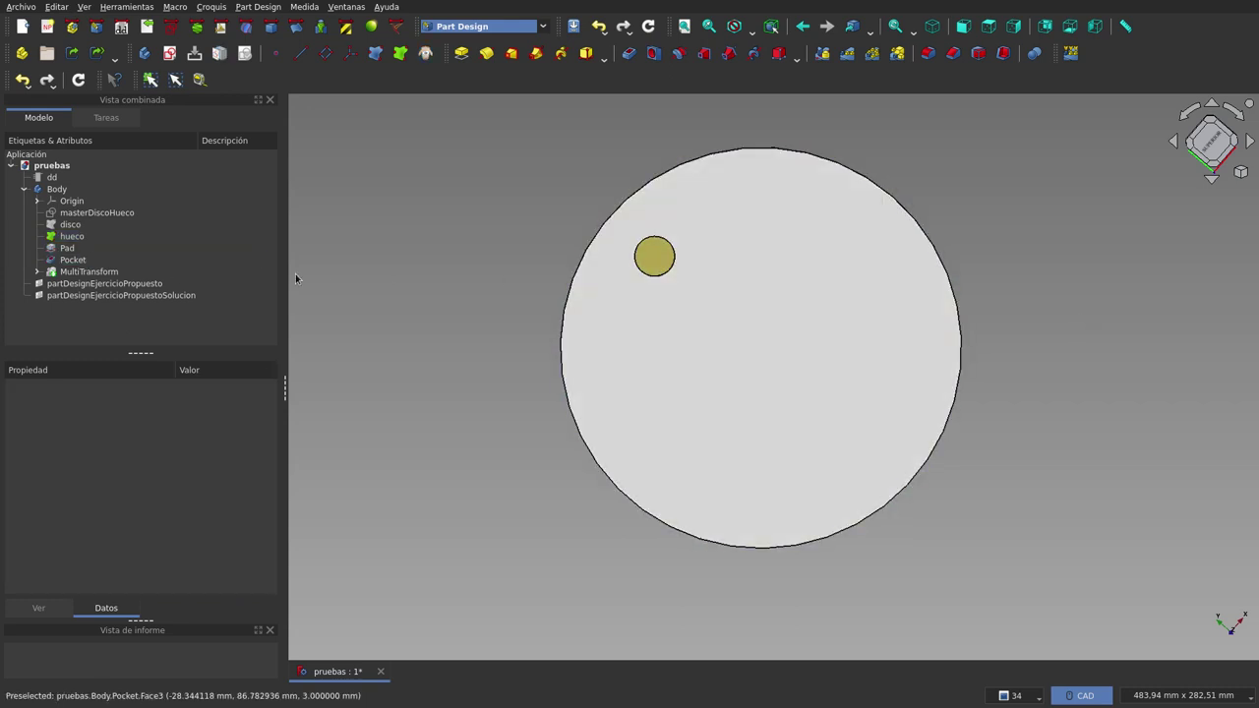
left_click(72, 236)
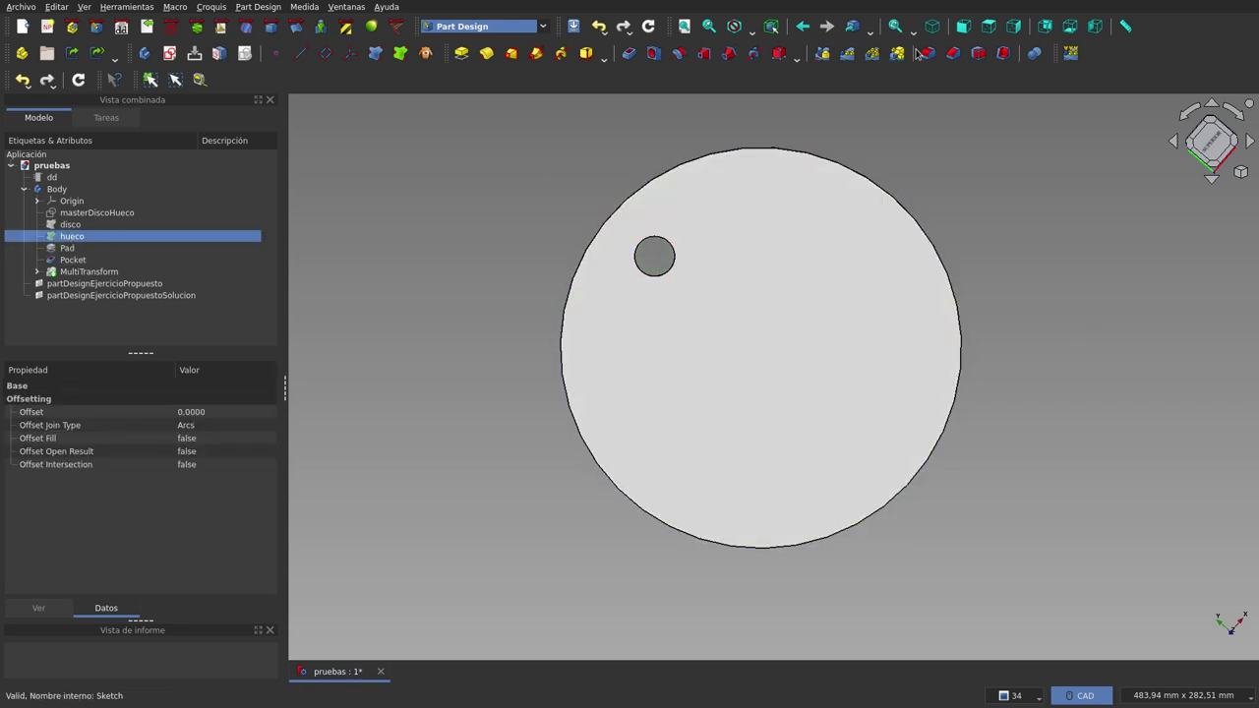
- Switch to Top view and show the existing MultiTransform hole ring
left_click(999, 27)
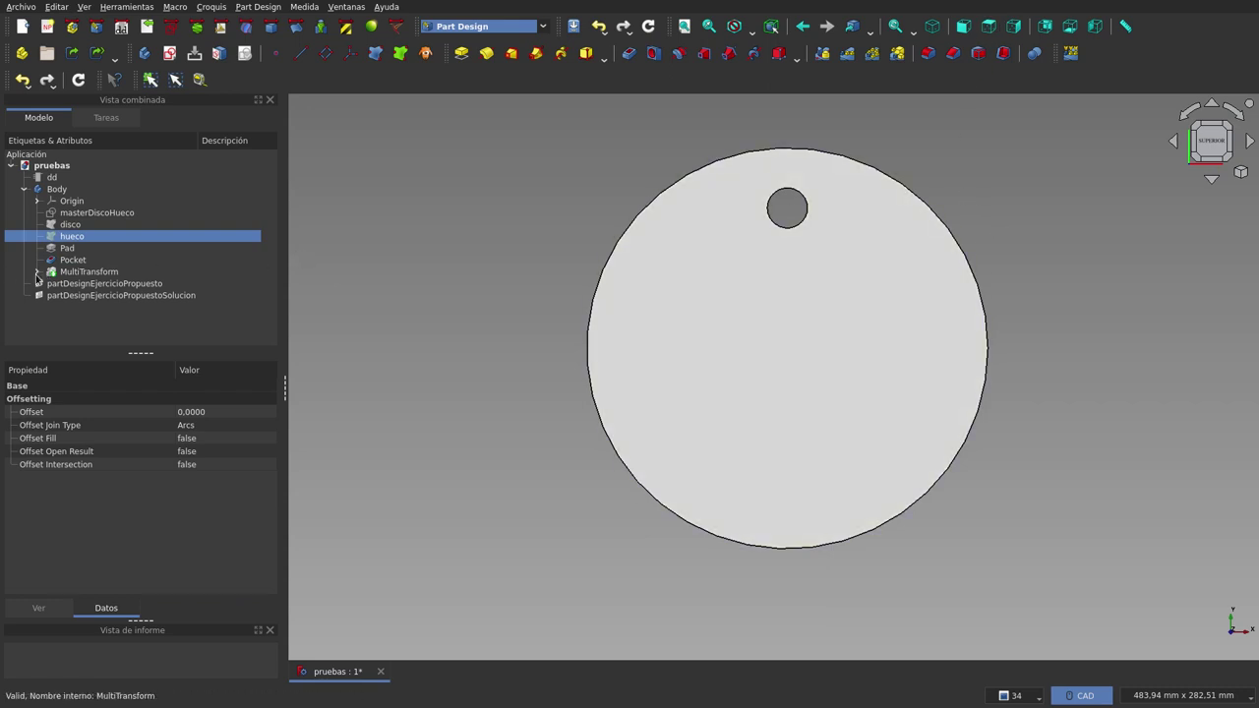
left_click(71, 272)
key("space")
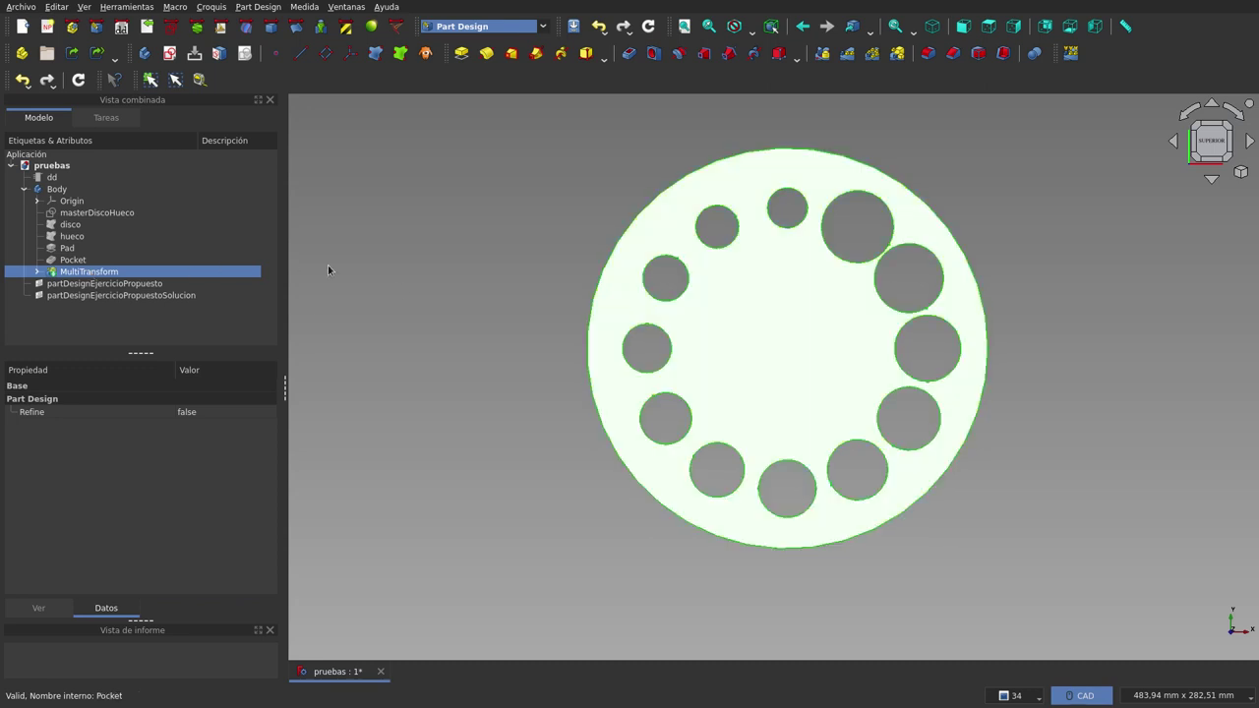
left_click(400, 289)
- Delete the MultiTransform feature via Eliminar, leaving the Pocket selected
left_click(115, 277)
right_click(115, 274)
left_click(158, 442)
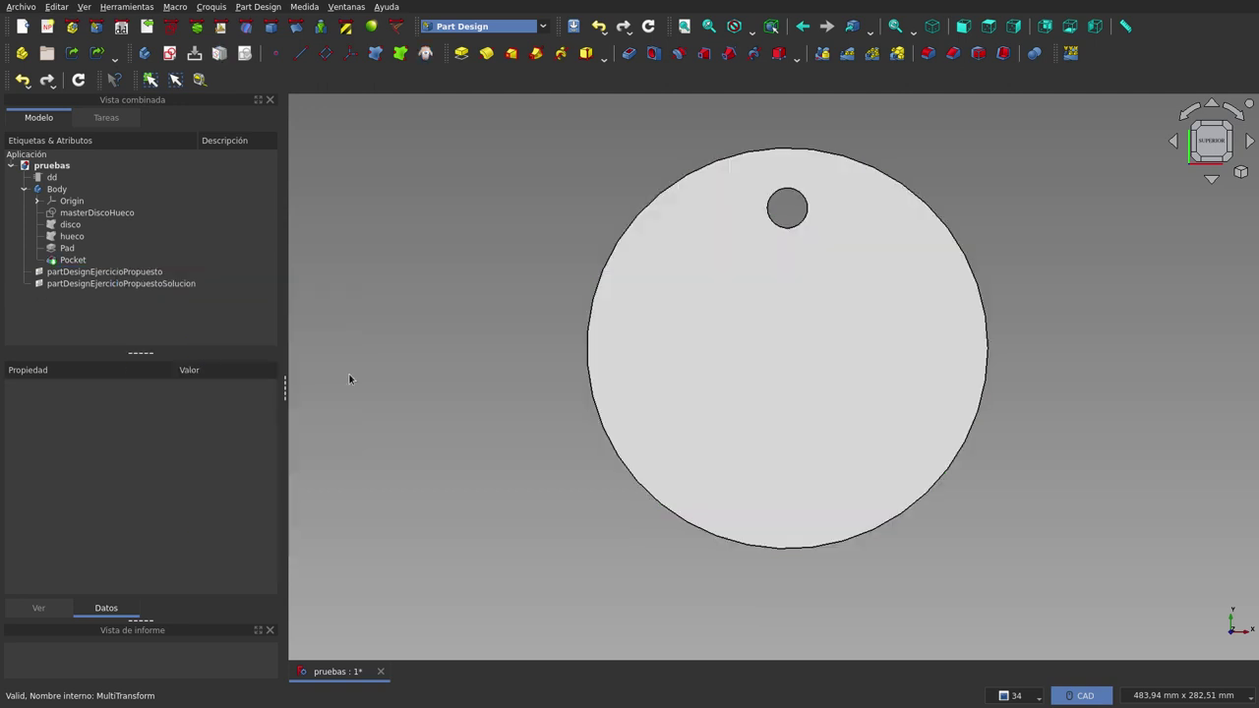
left_click(75, 262)
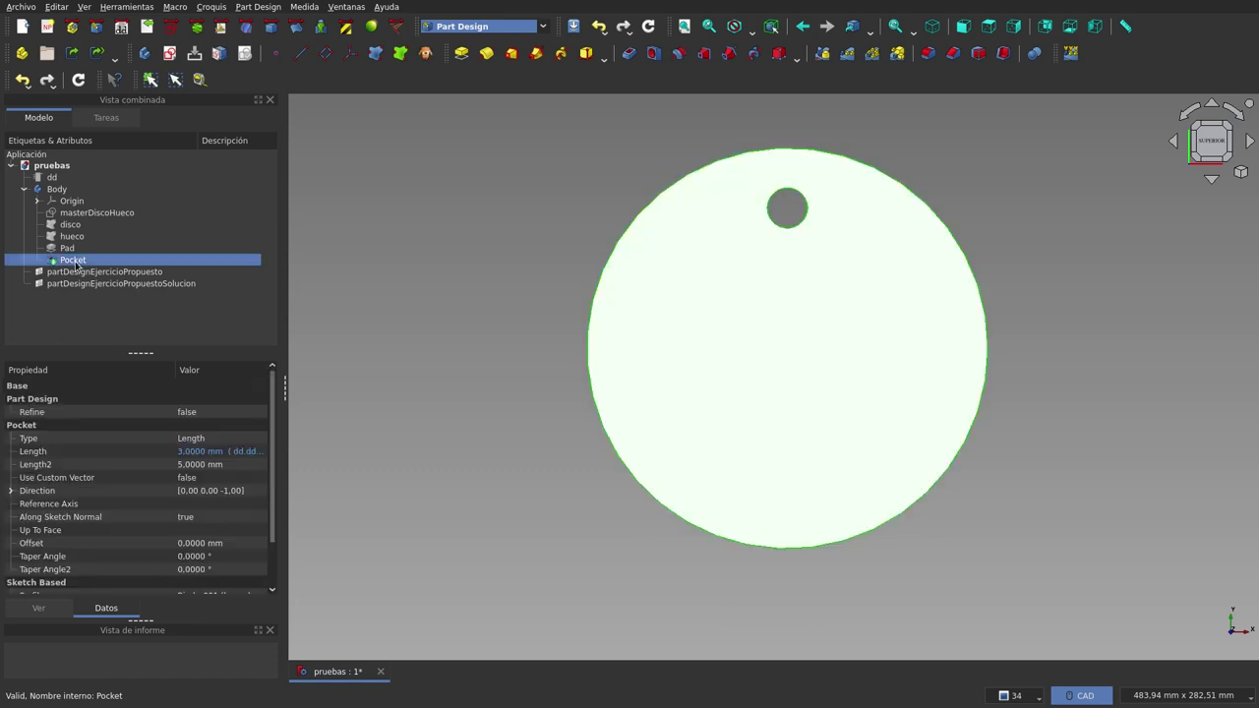
- Create a new MultiTransform of the Pocket with a polar pattern about the Z axis
left_click(897, 54)
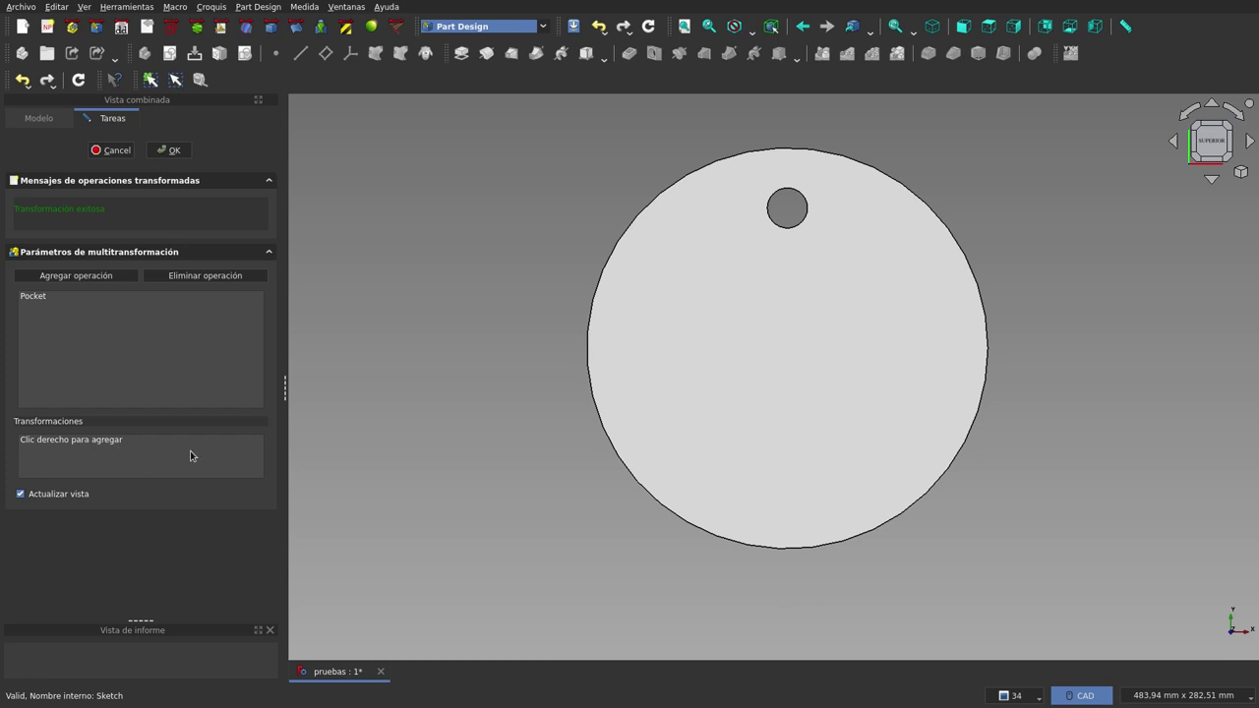
right_click(135, 460)
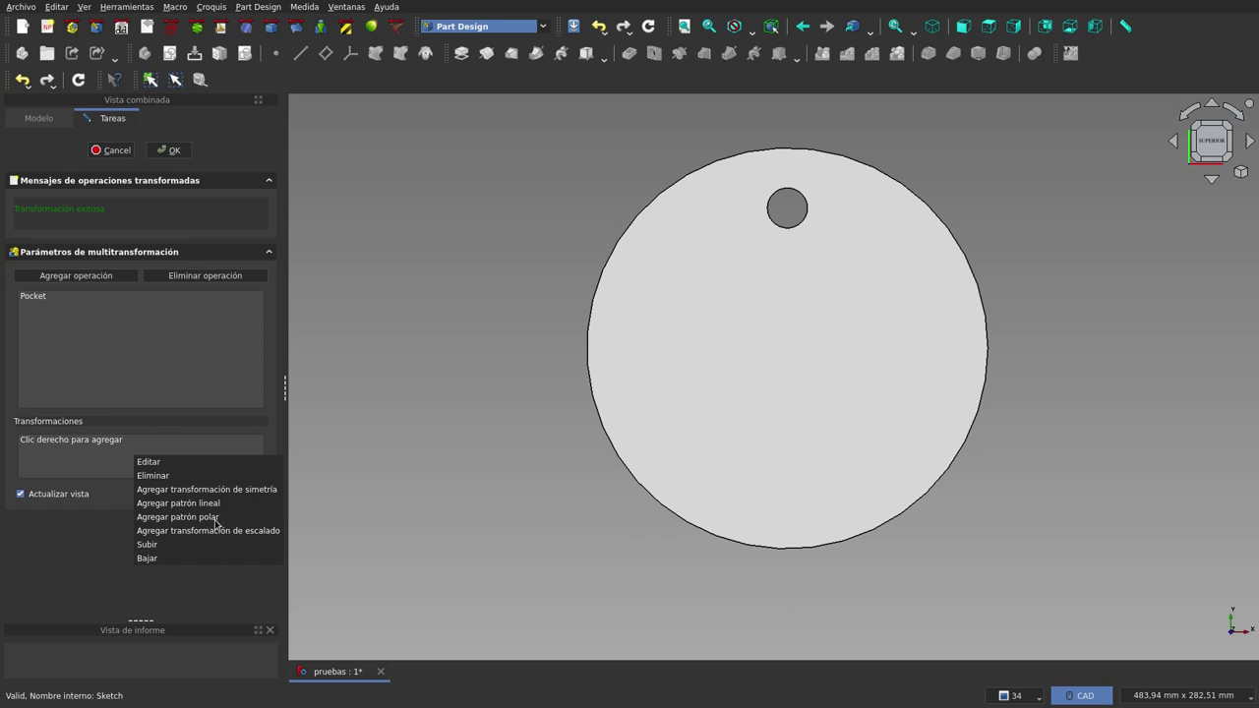
left_click(177, 516)
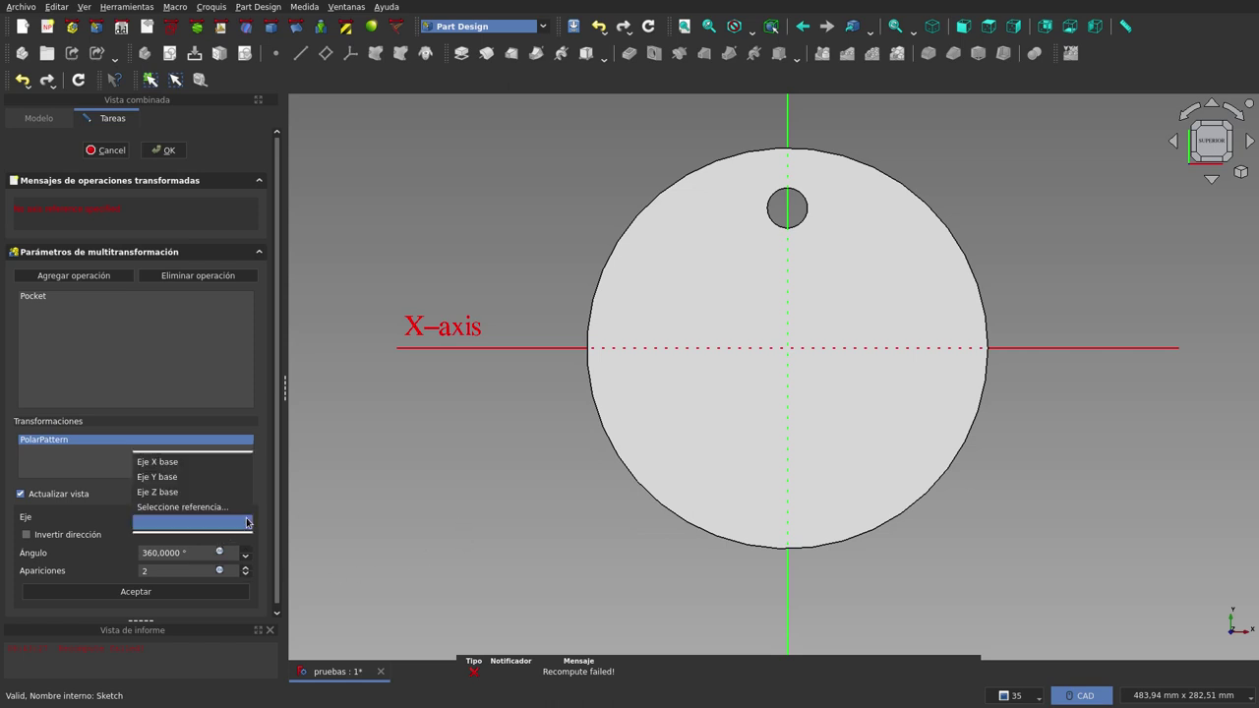
left_click(245, 520)
left_click(225, 491)
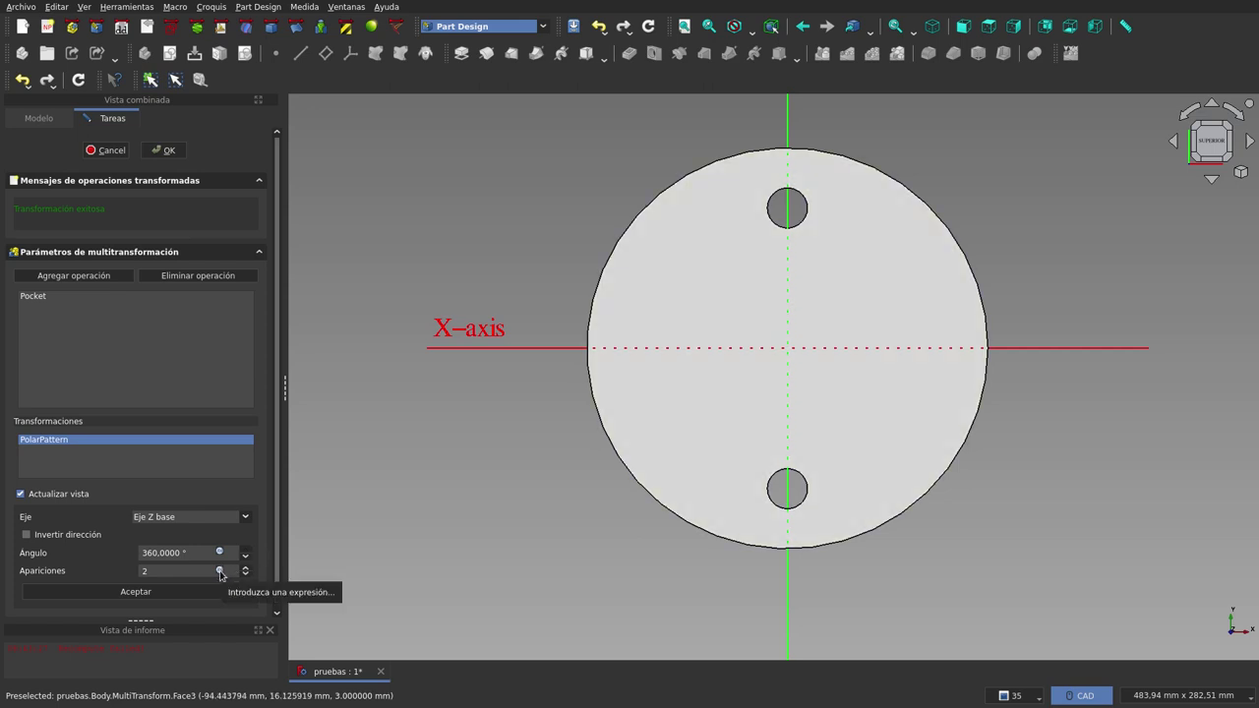
- Bind the polar pattern's occurrences to dd.ddDiscoPatronApariciones, giving 12 holes
left_click(219, 572)
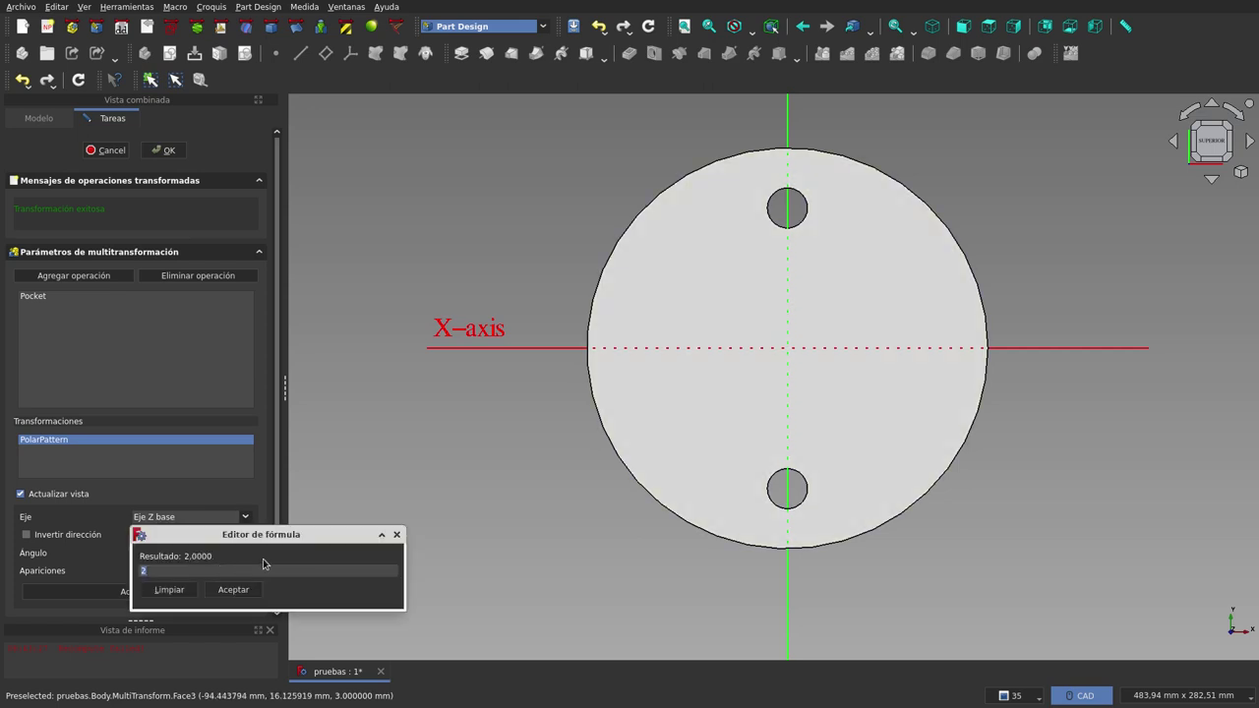
type("dd.apa")
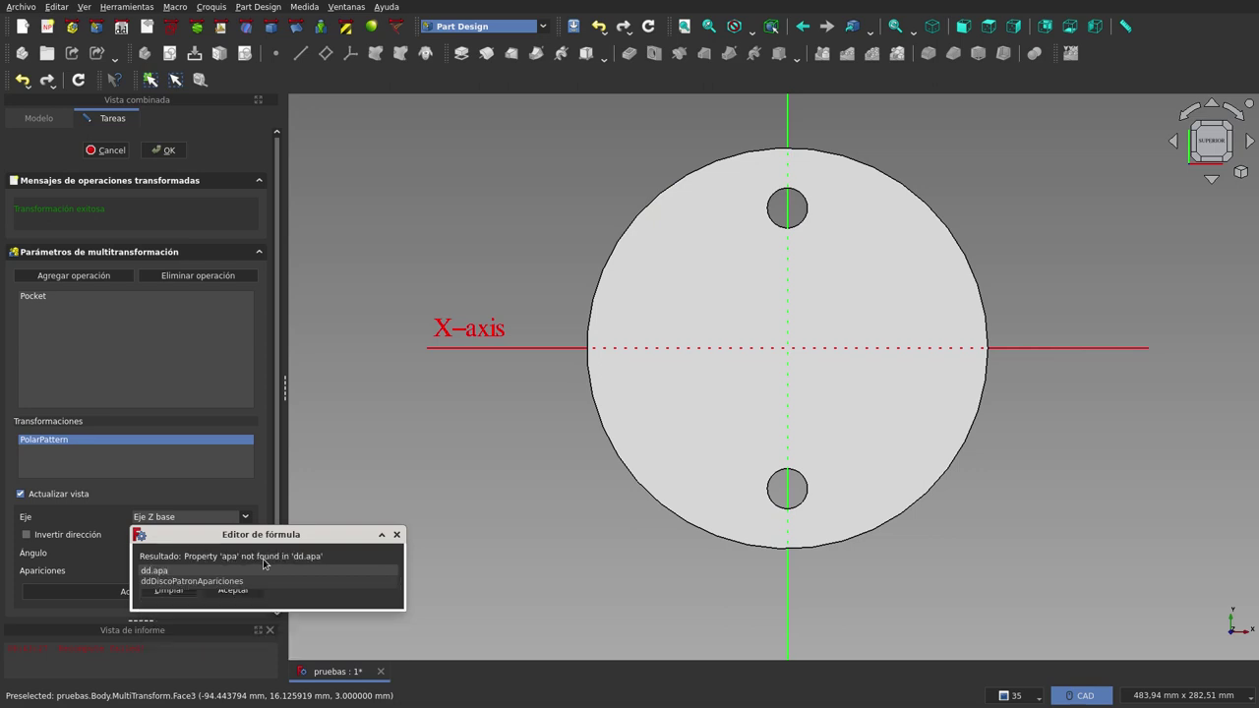
left_click(245, 583)
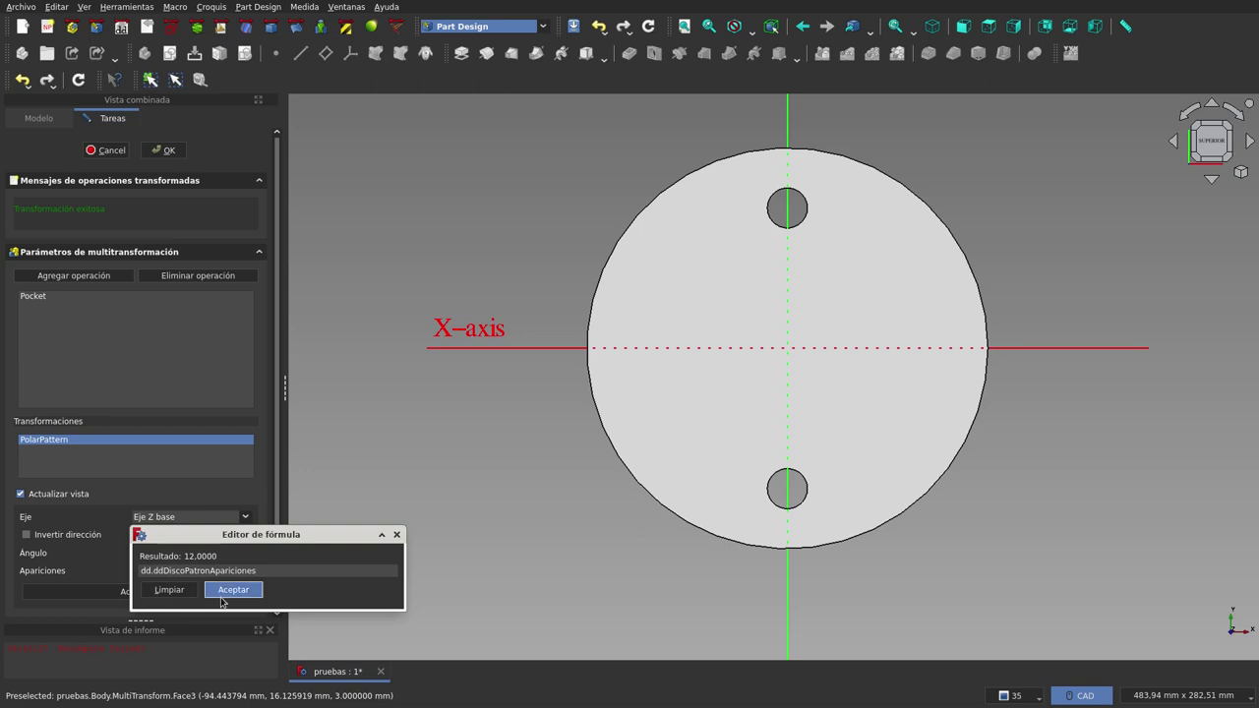
left_click(233, 590)
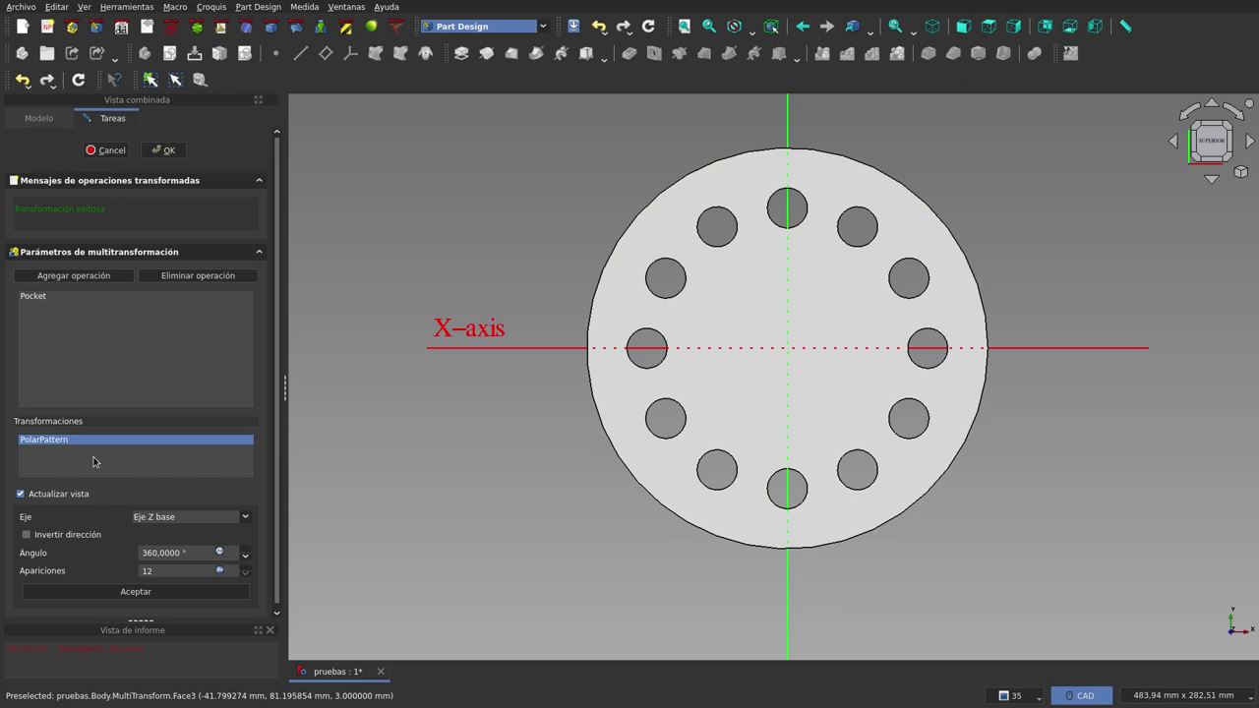
- Add a Scaled transformation whose factor is bound to dd.ddDiscoPatronEscala (1.8)
right_click(94, 461)
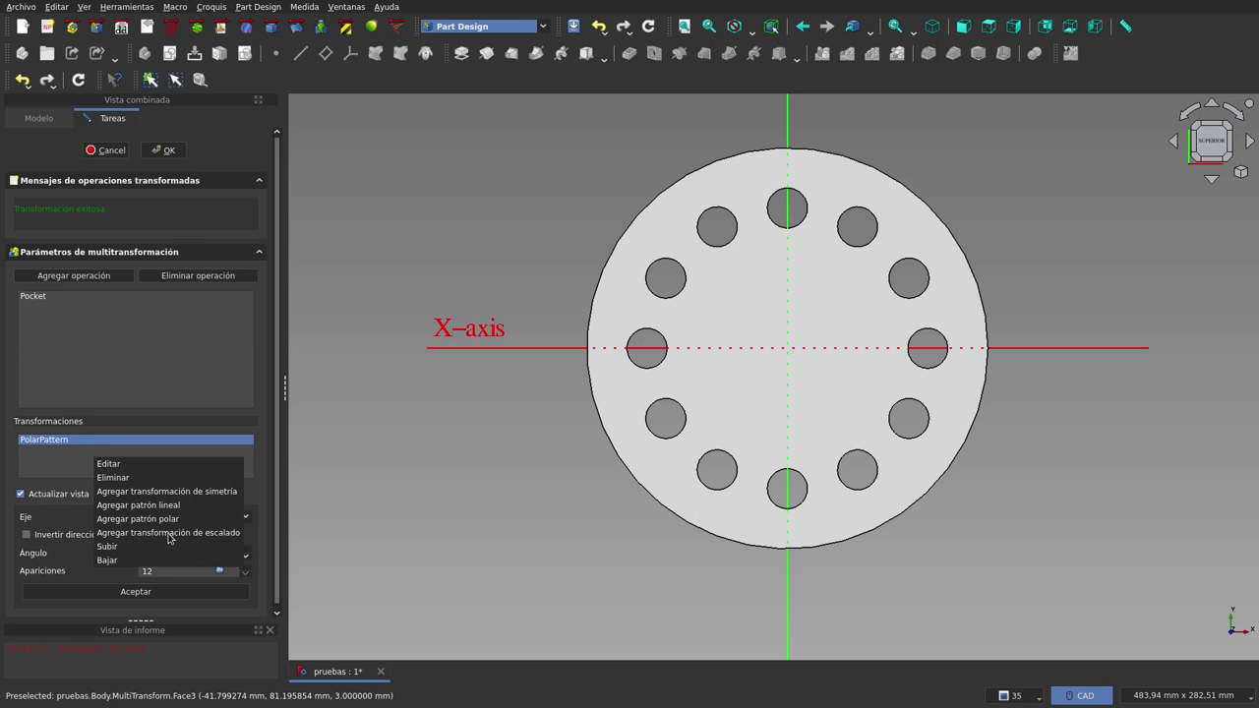
left_click(169, 533)
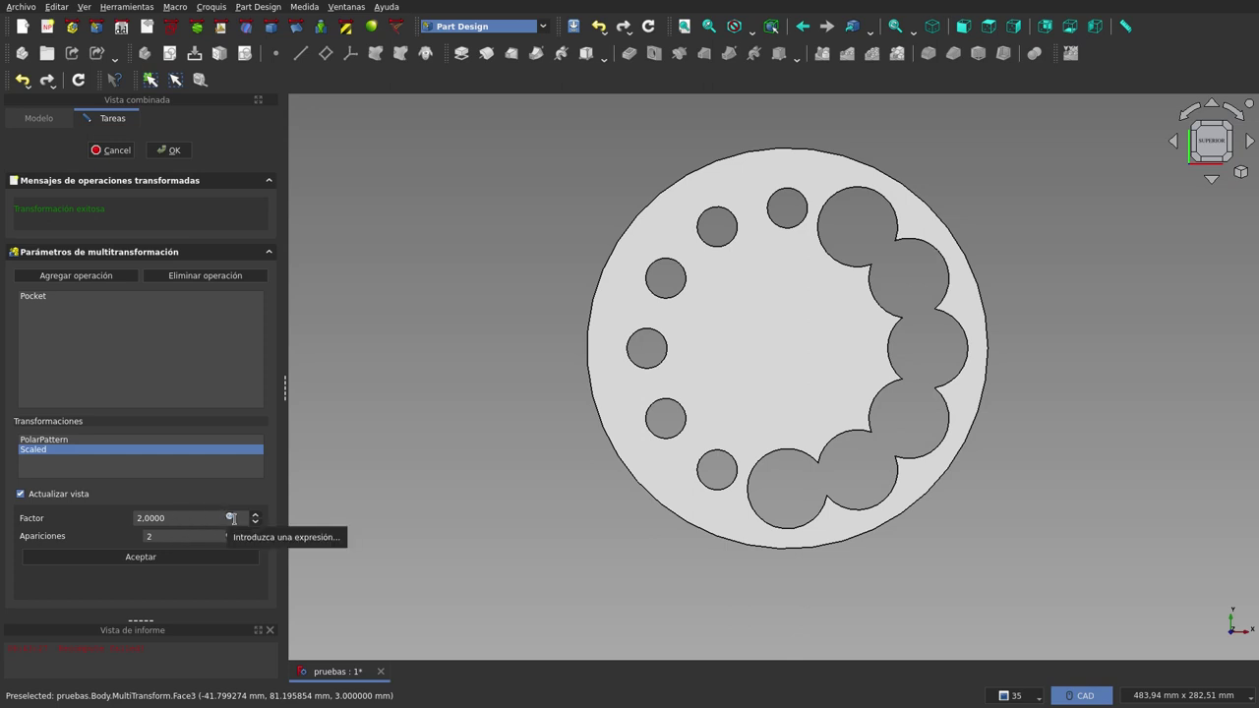
left_click(232, 518)
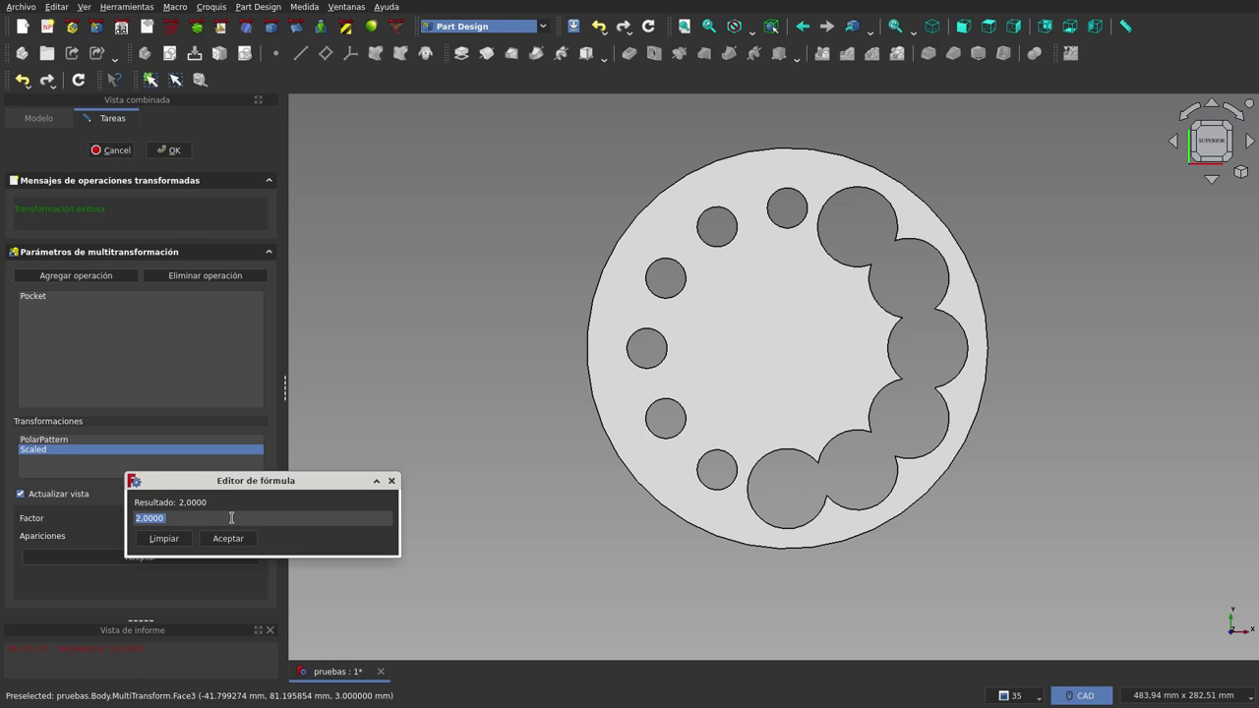
type("dd")
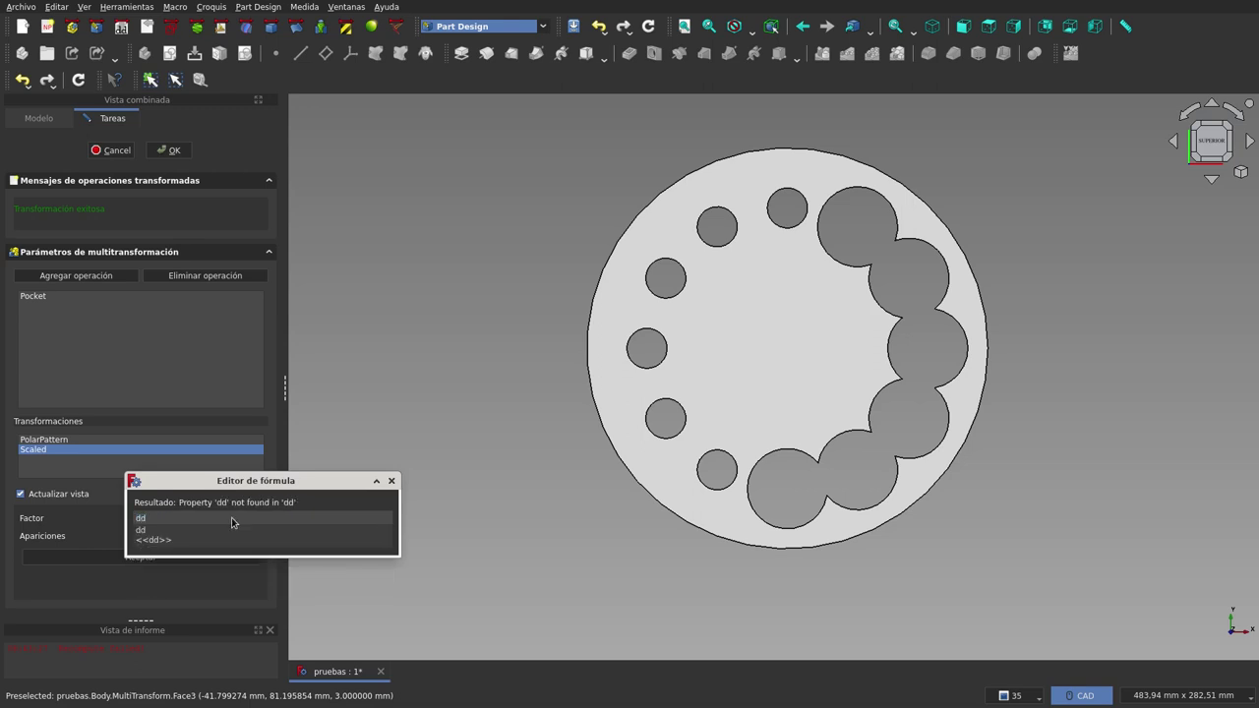
type(".es")
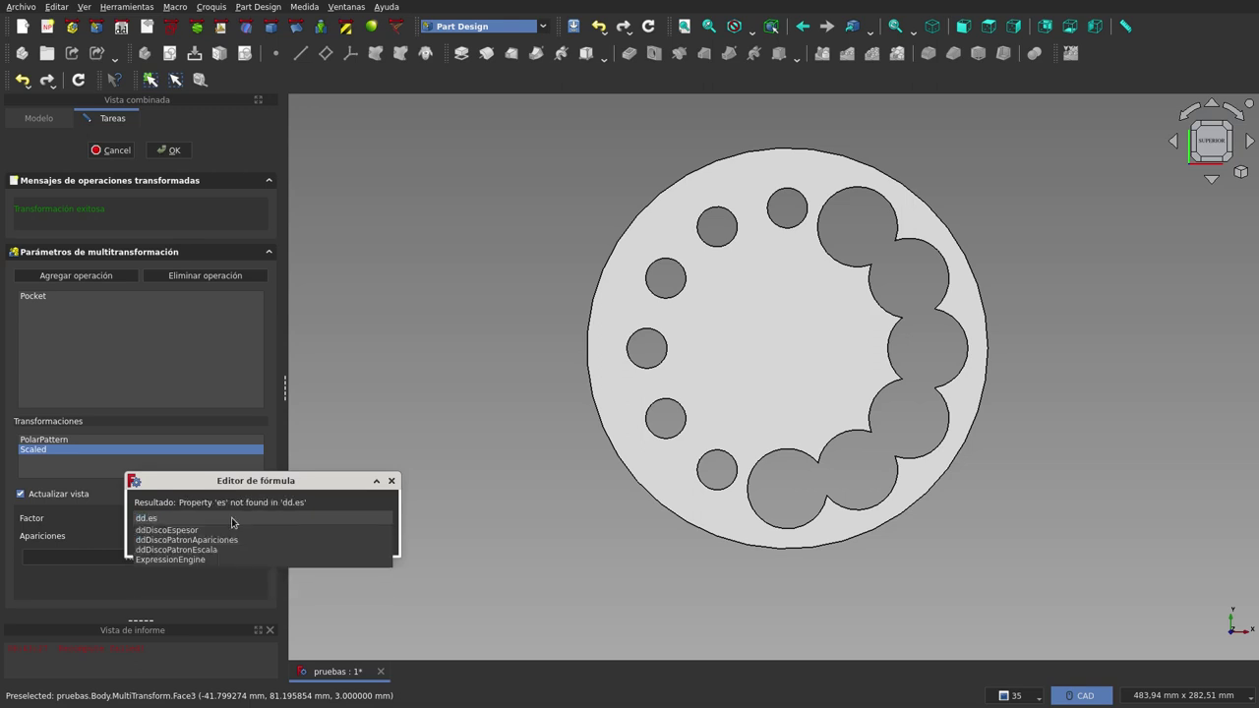
type("coPatronEscala")
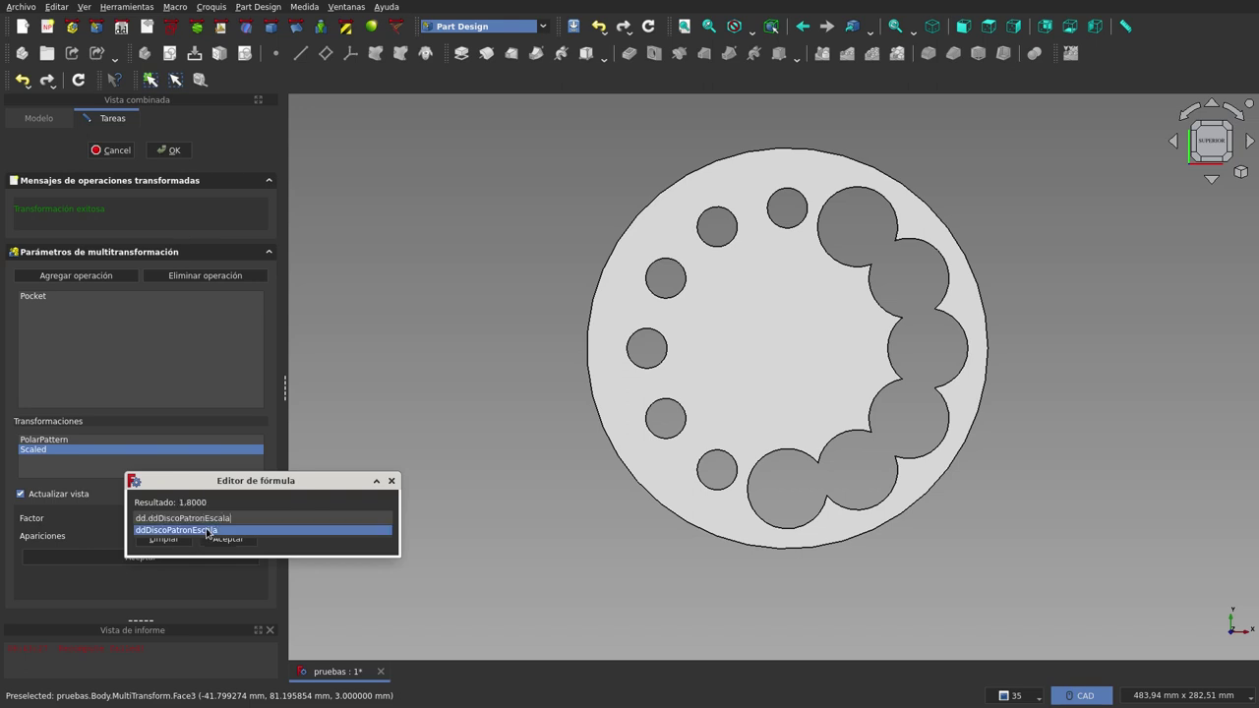
left_click(210, 531)
left_click(226, 539)
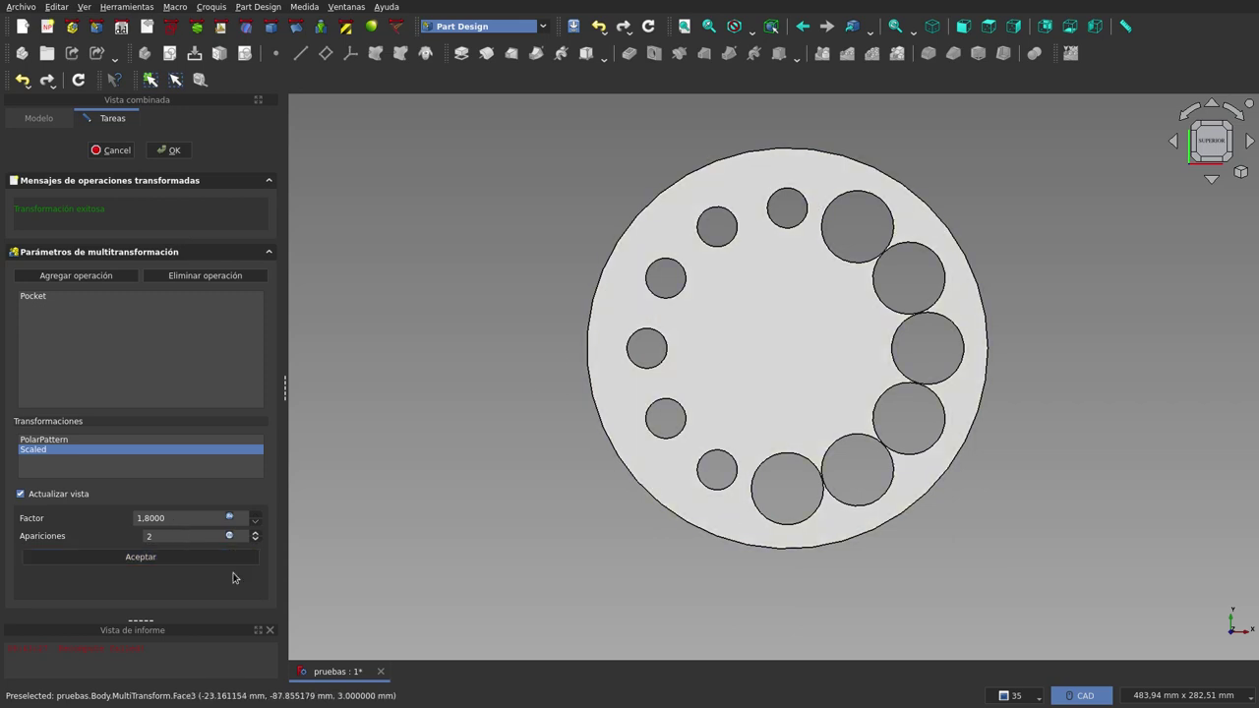
- Bind the Scaled step's occurrences to dd.ddDiscoPatronApariciones (12) and accept the transformation
scroll(191, 535, "up", 1)
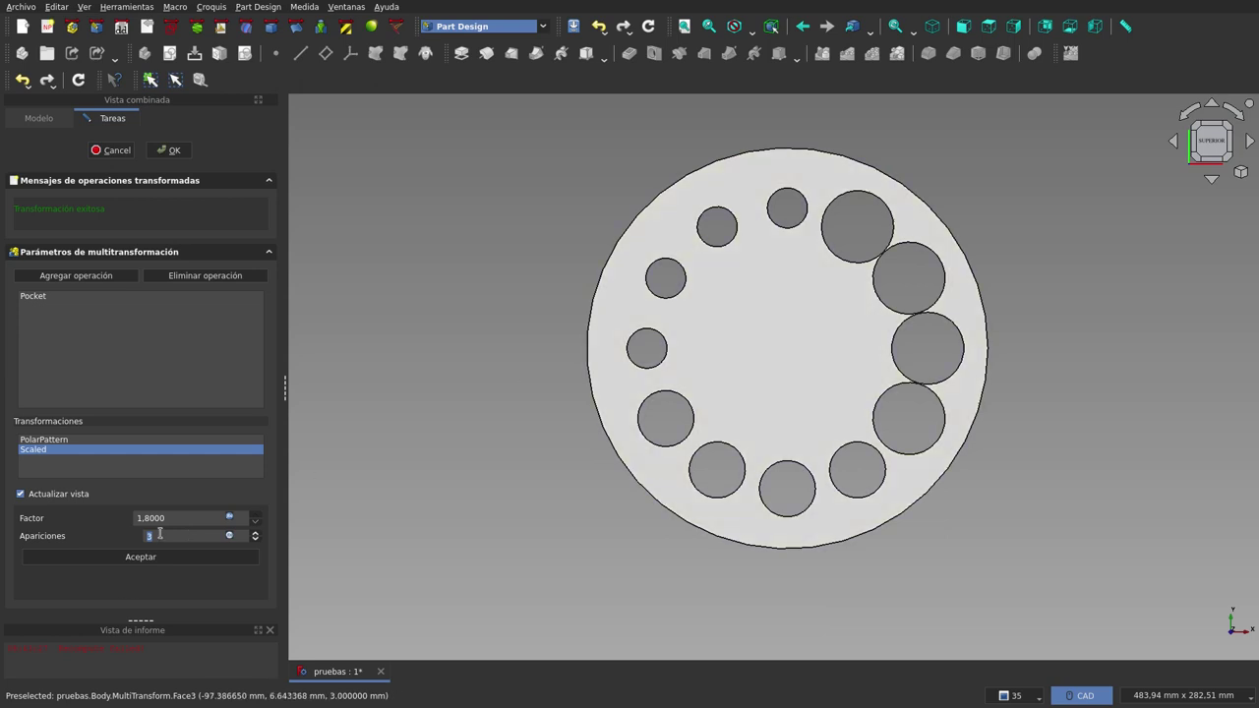
scroll(162, 535, "up", 1)
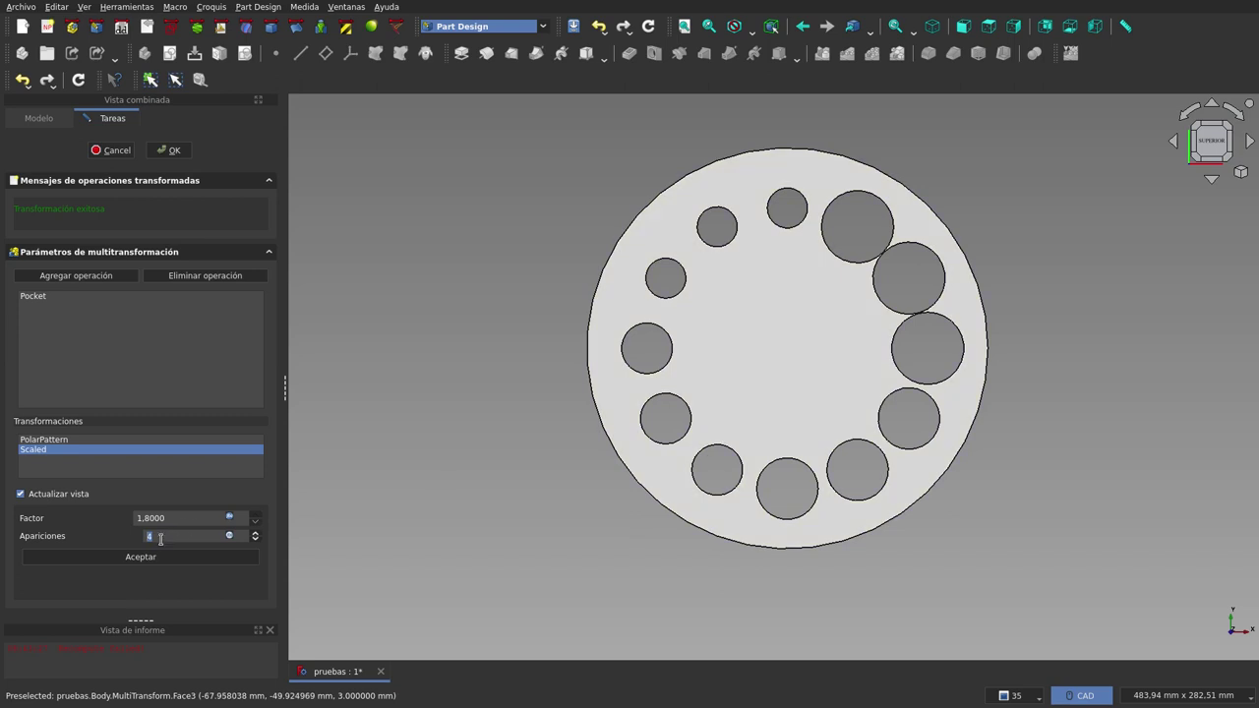
scroll(160, 537, "up", 1)
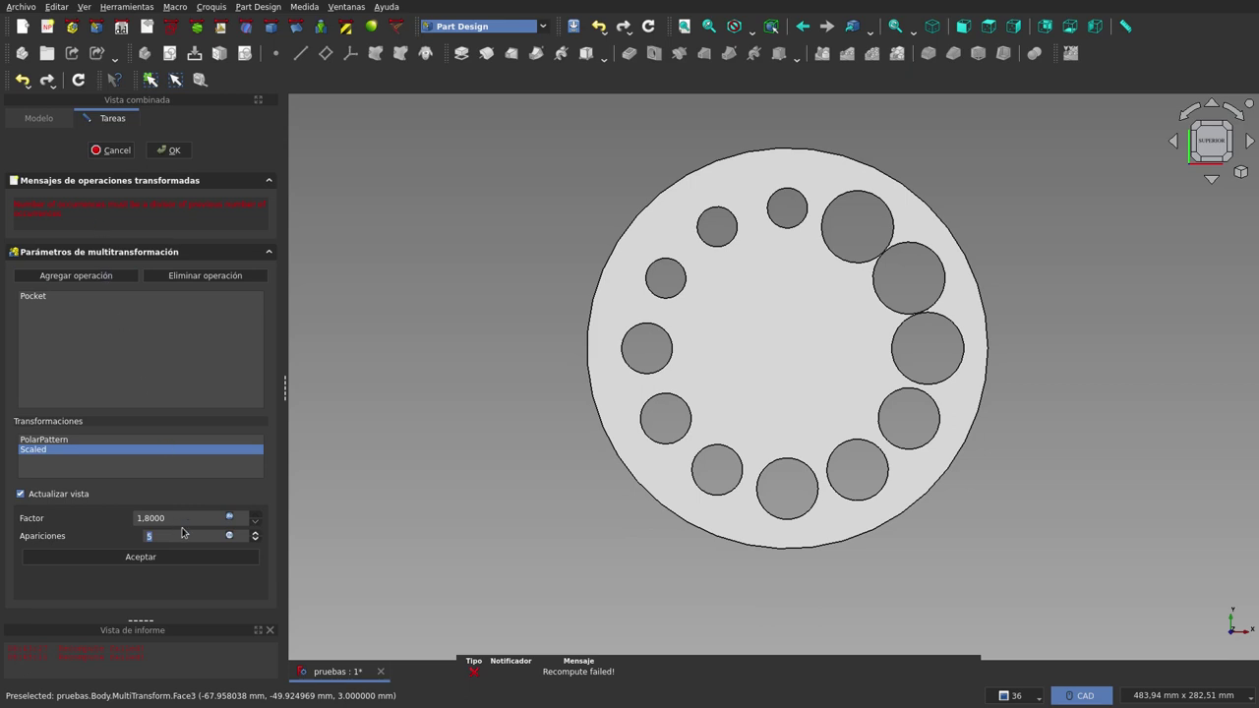
left_click(230, 537)
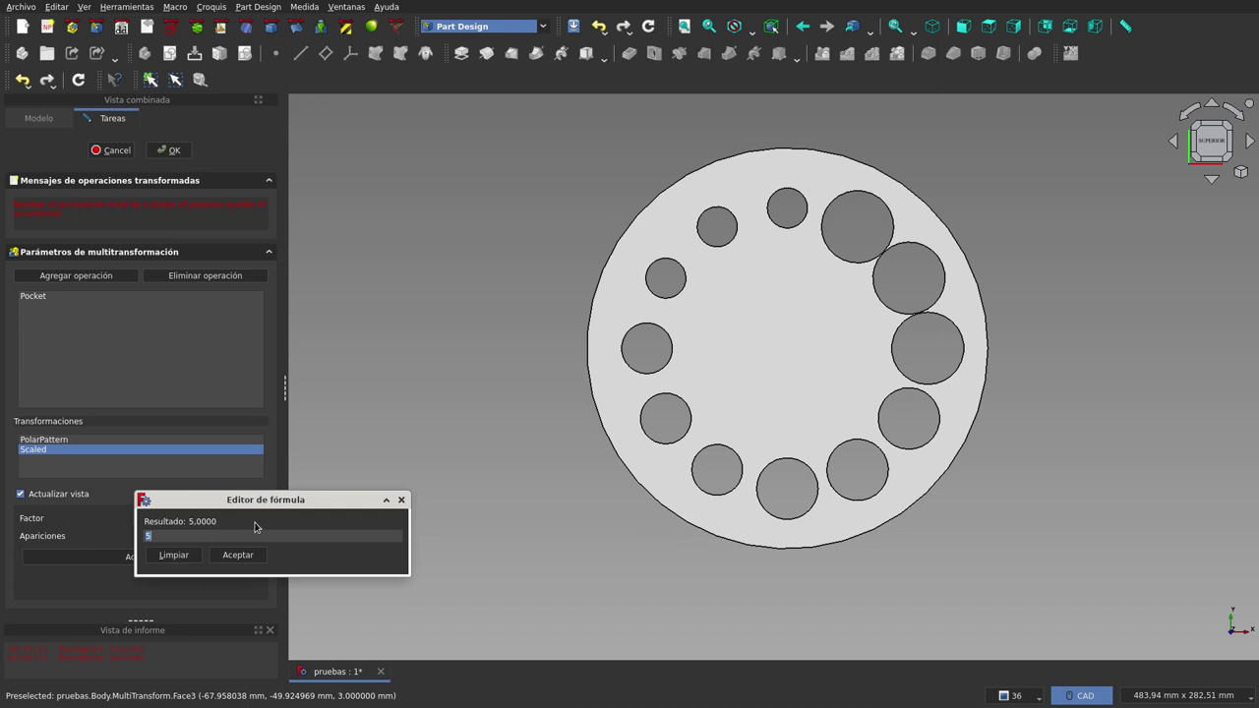
type("dd.apa")
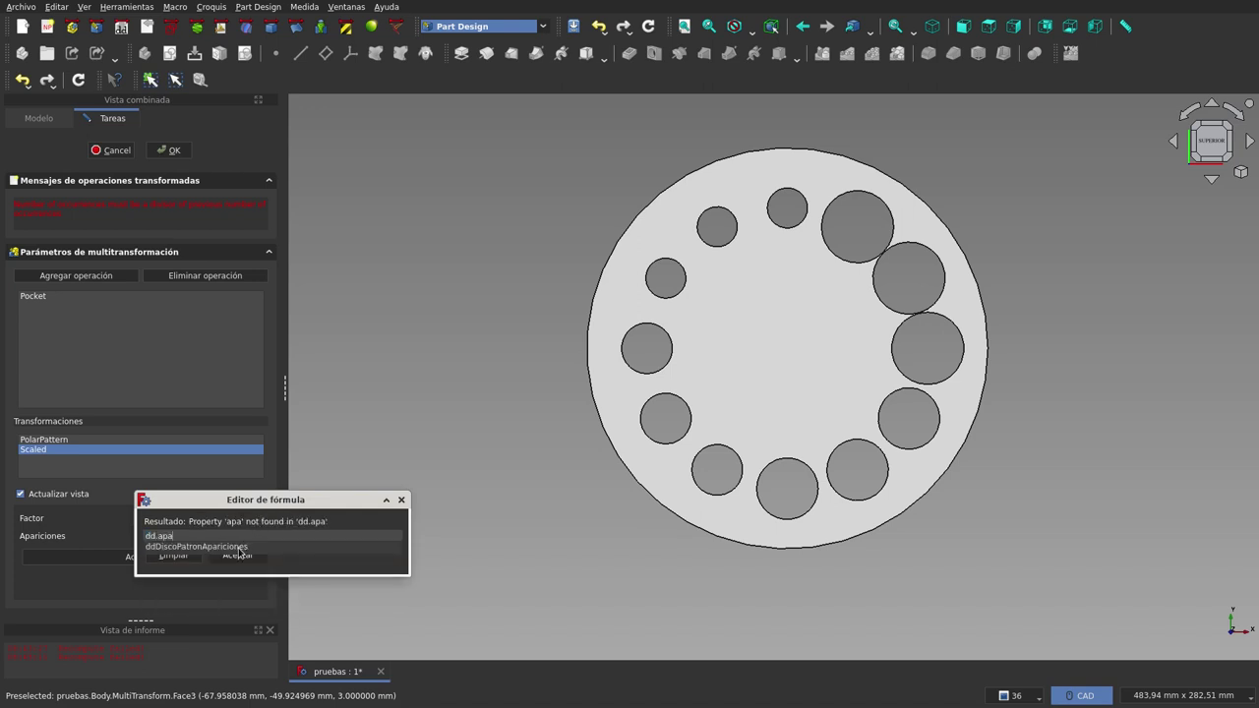
left_click(238, 547)
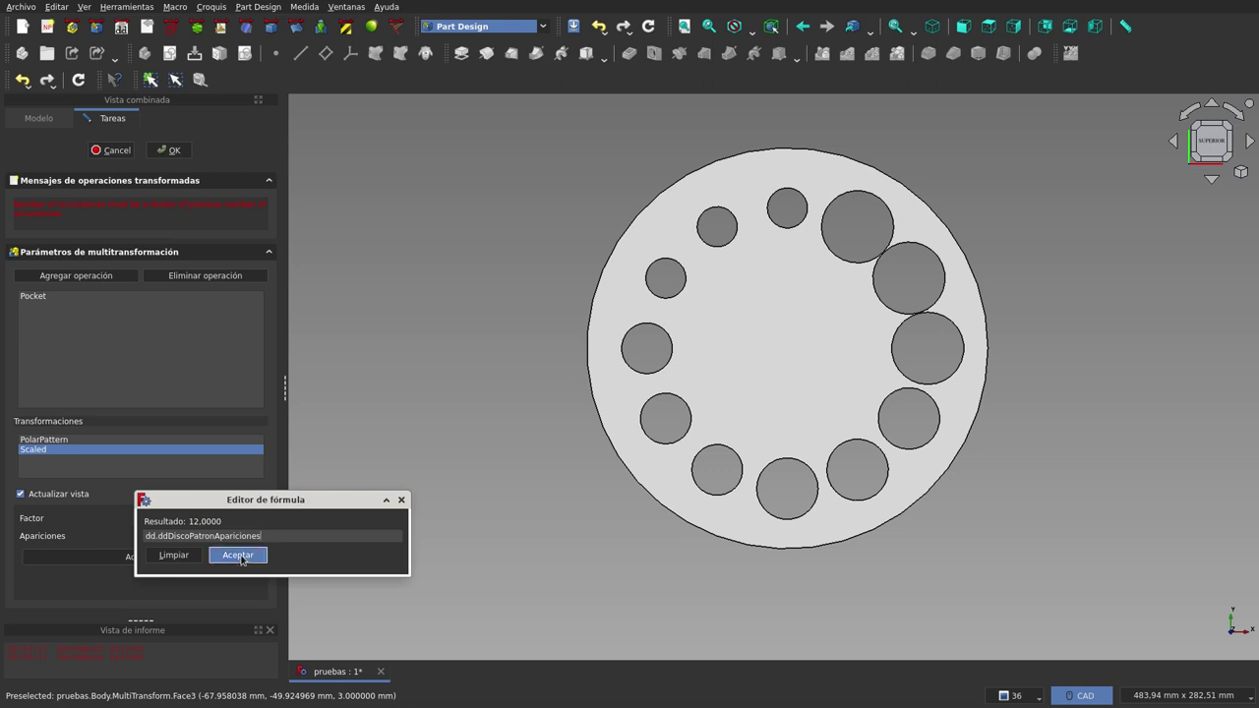
left_click(241, 556)
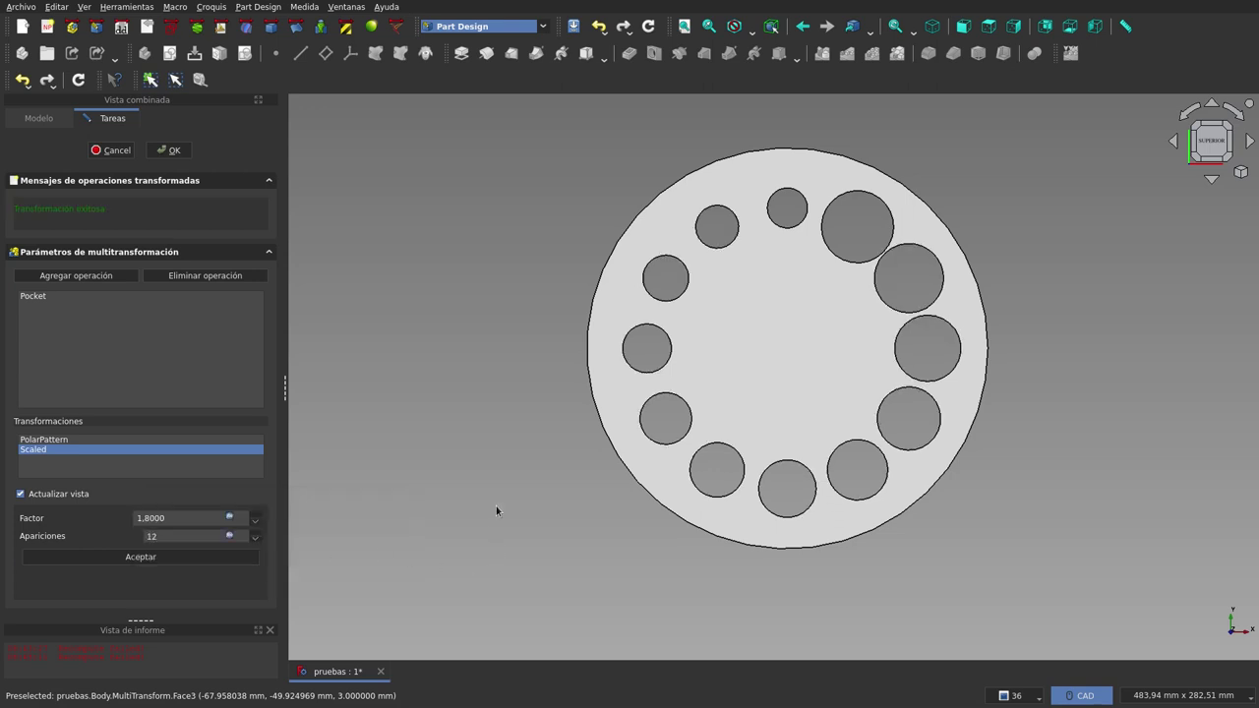
left_click(165, 557)
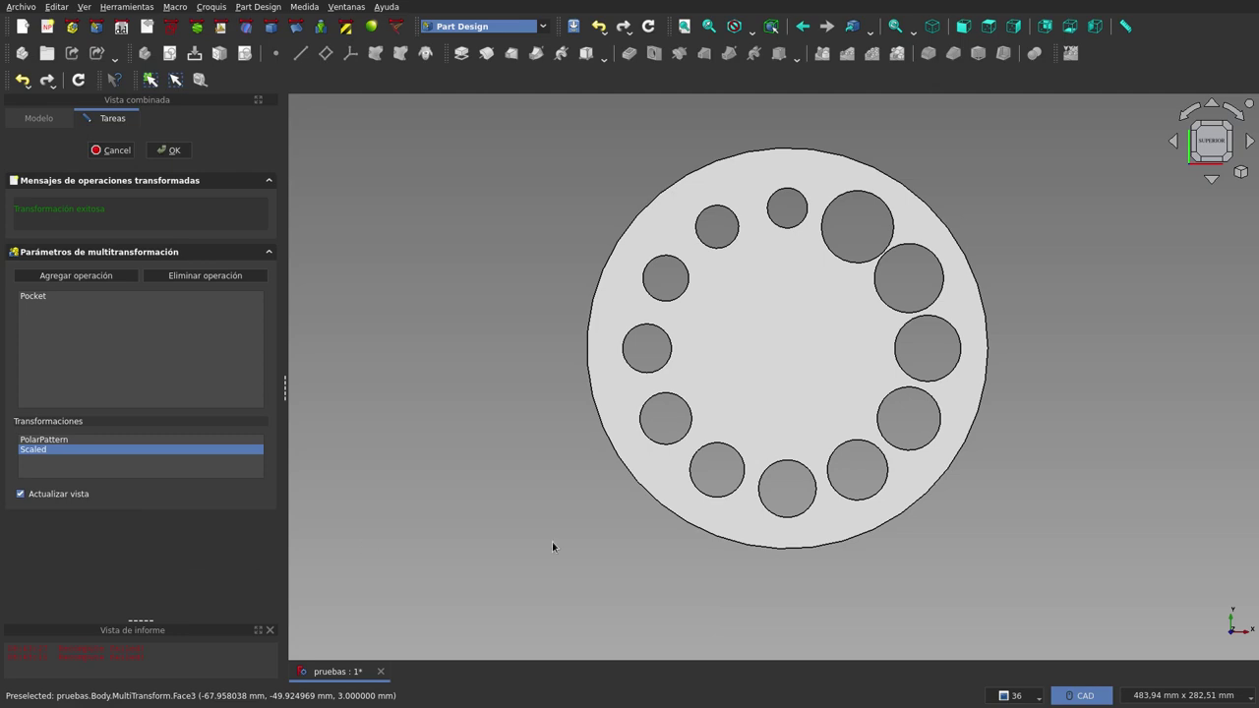
- Accept the twelve-hole MultiTransform, select dd's Patron Escala value, and return to top view
left_click(168, 150)
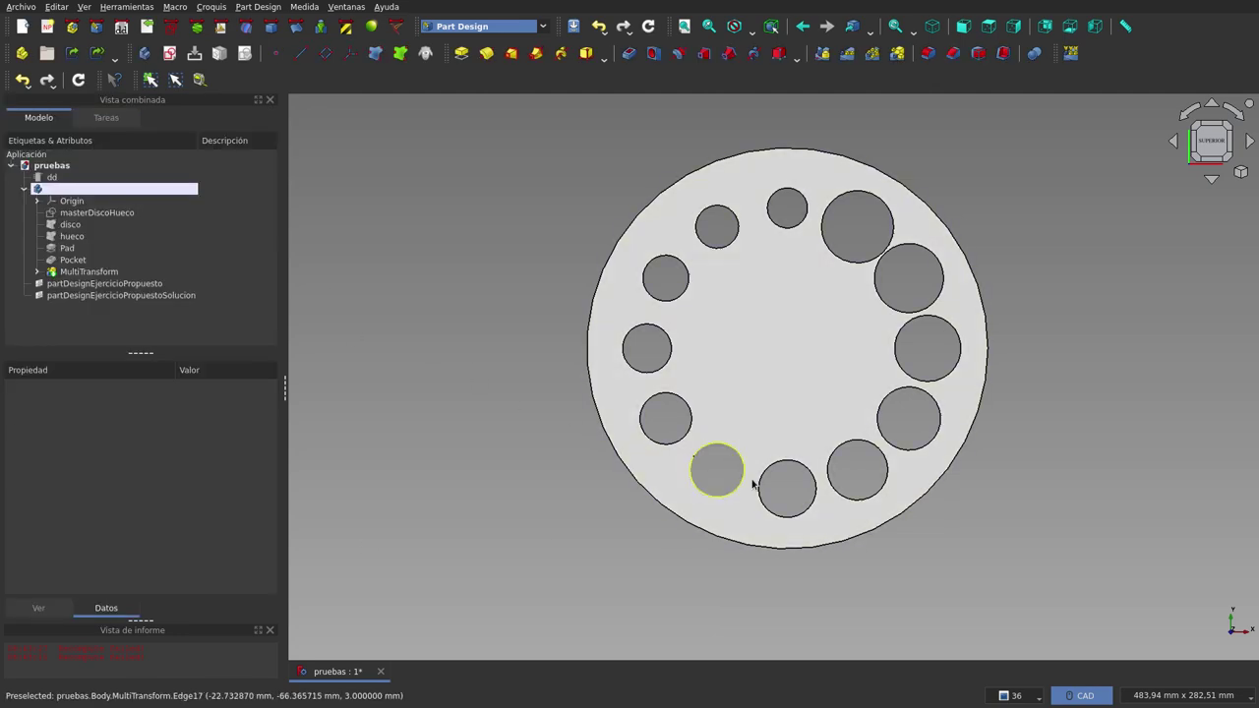
mouse_move(752, 484)
middle_mouse_down()
mouse_move(764, 308)
mouse_move(787, 533)
mouse_move(793, 495)
mouse_move(603, 502)
mouse_move(725, 458)
mouse_move(819, 378)
mouse_move(806, 483)
middle_mouse_up()
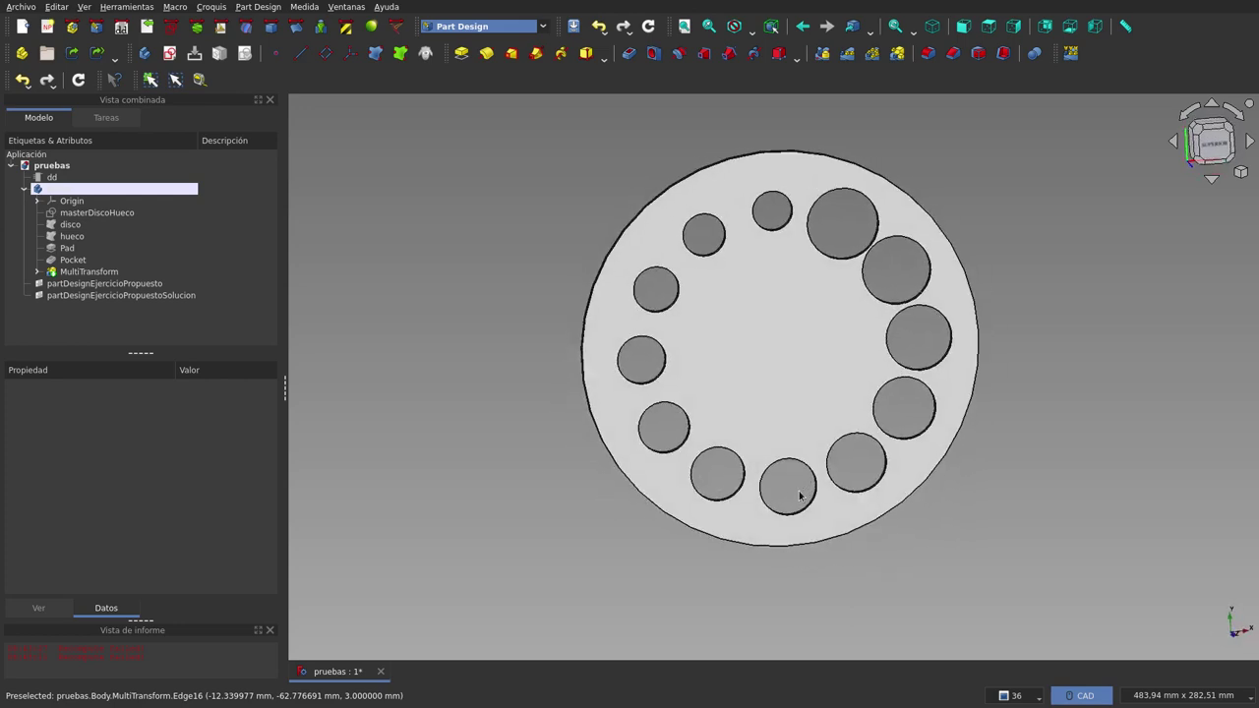
left_click(50, 181)
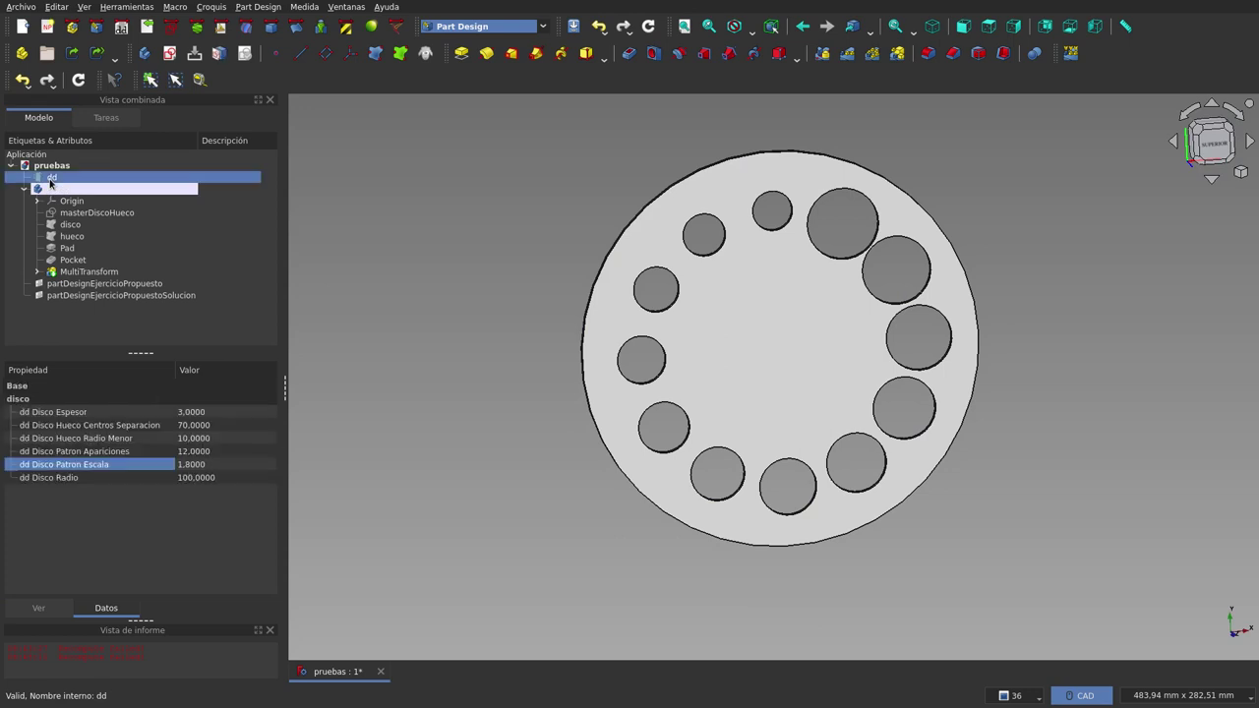
left_click(223, 464)
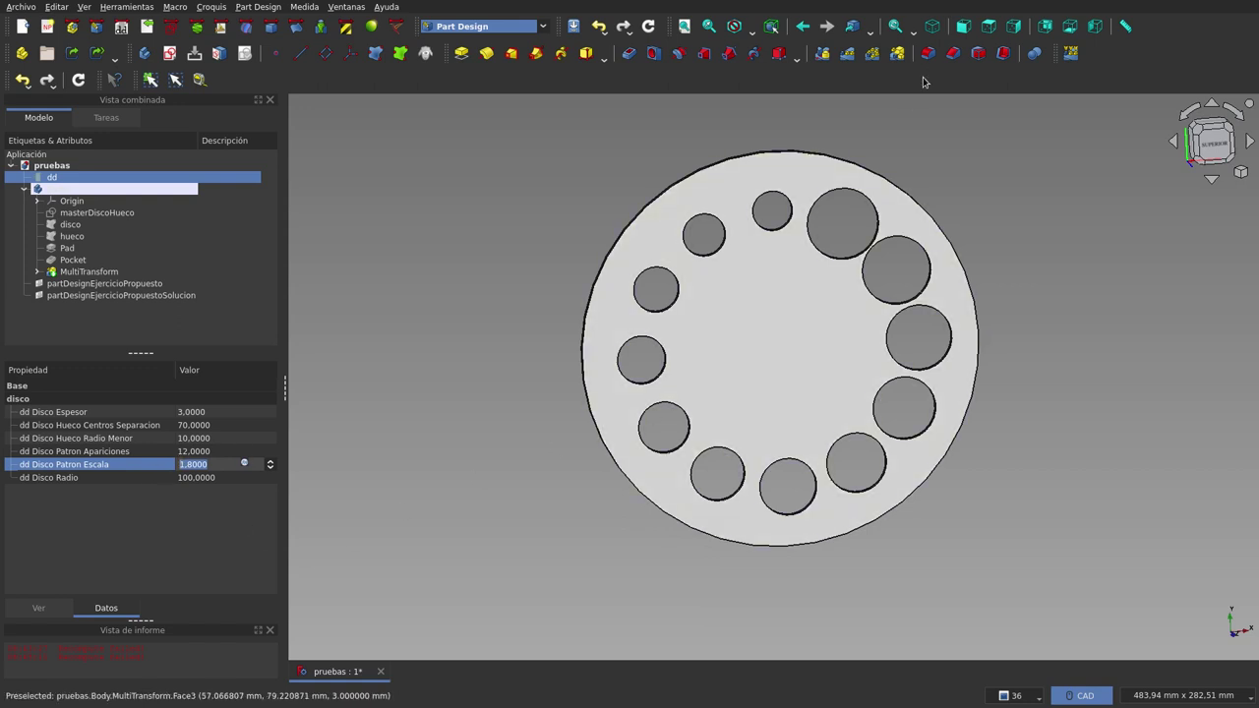
left_click(986, 24)
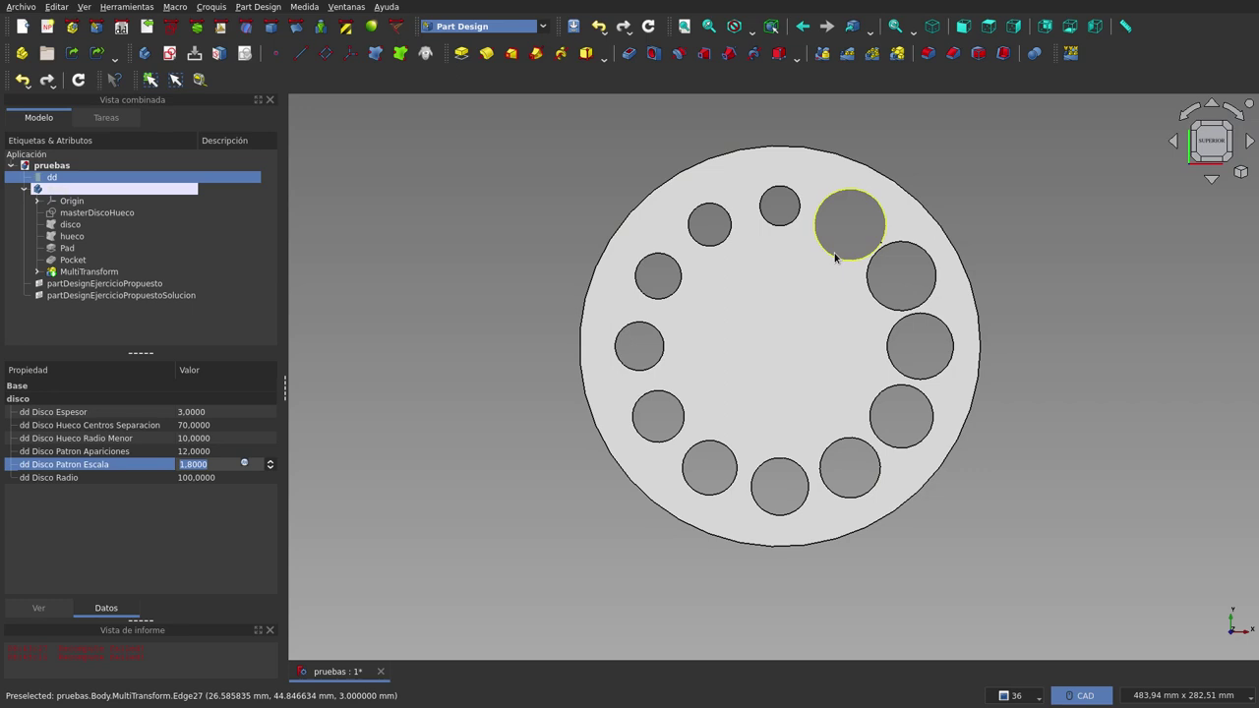
- Change the dd Patron Escala value to 1.5
double_click(224, 461)
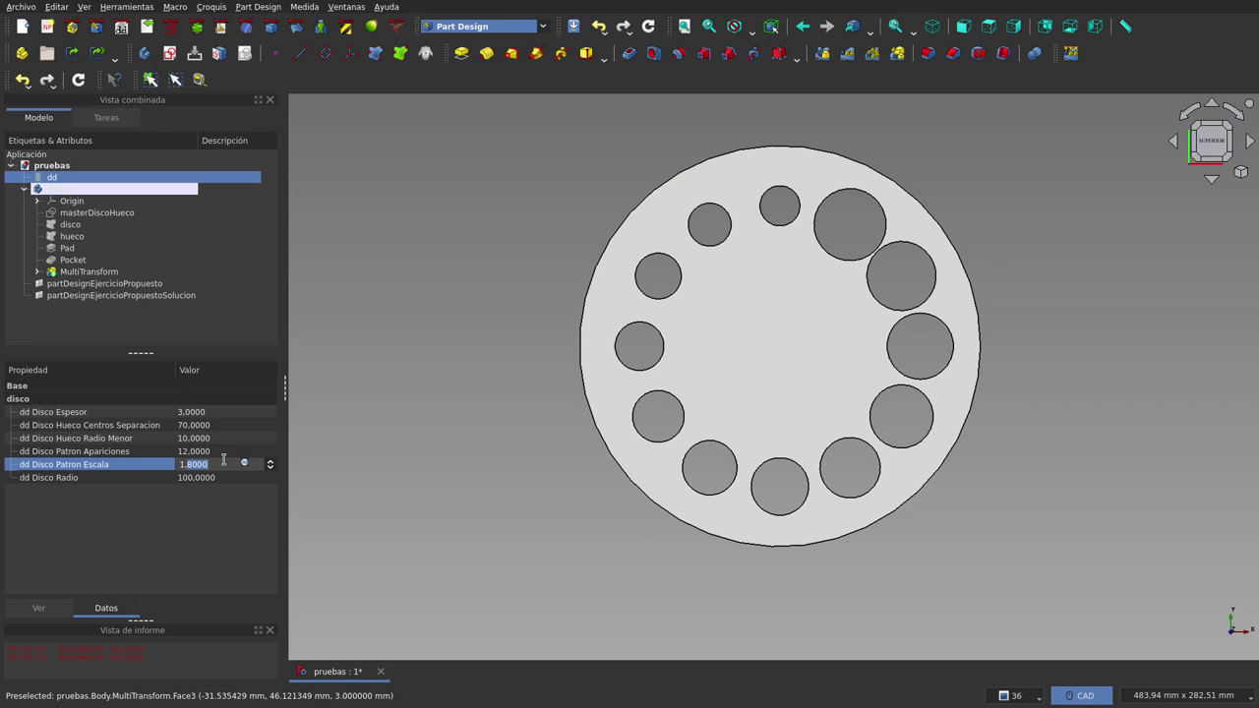
key("BackSpace")
key("BackSpace")
left_click(324, 443)
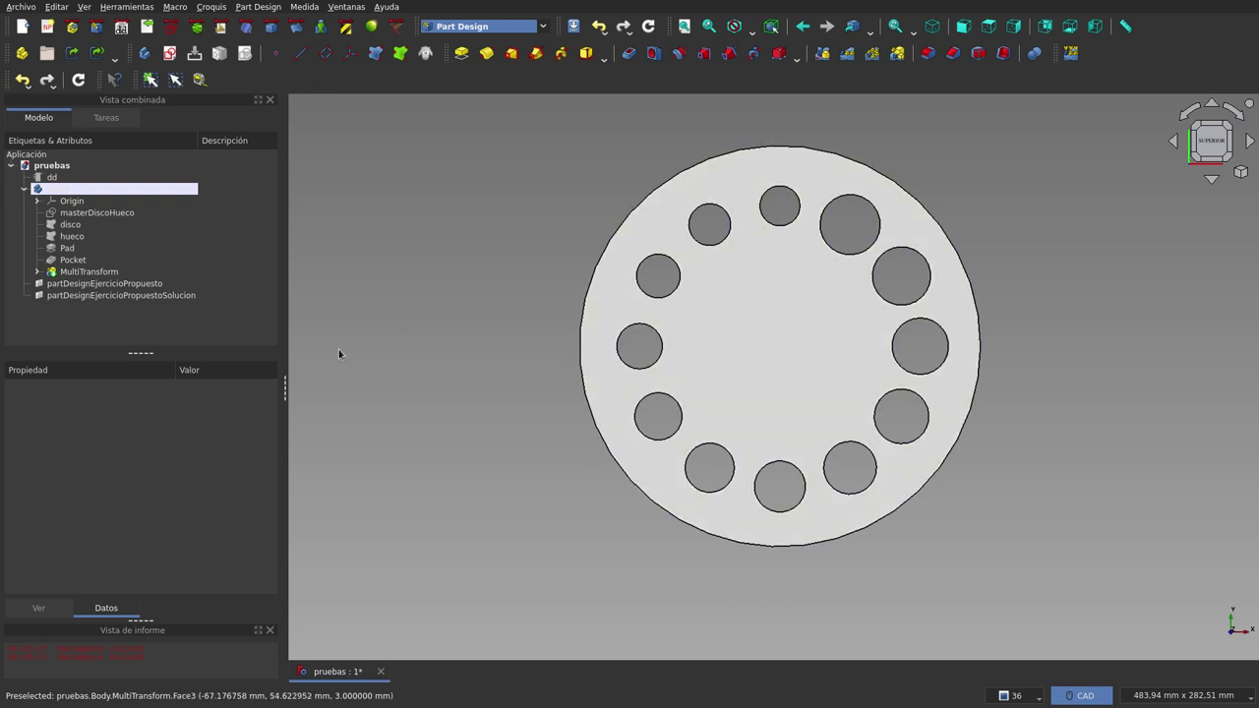
- Set dd's Patron Apariciones to 5, leaving five holes
left_click(54, 177)
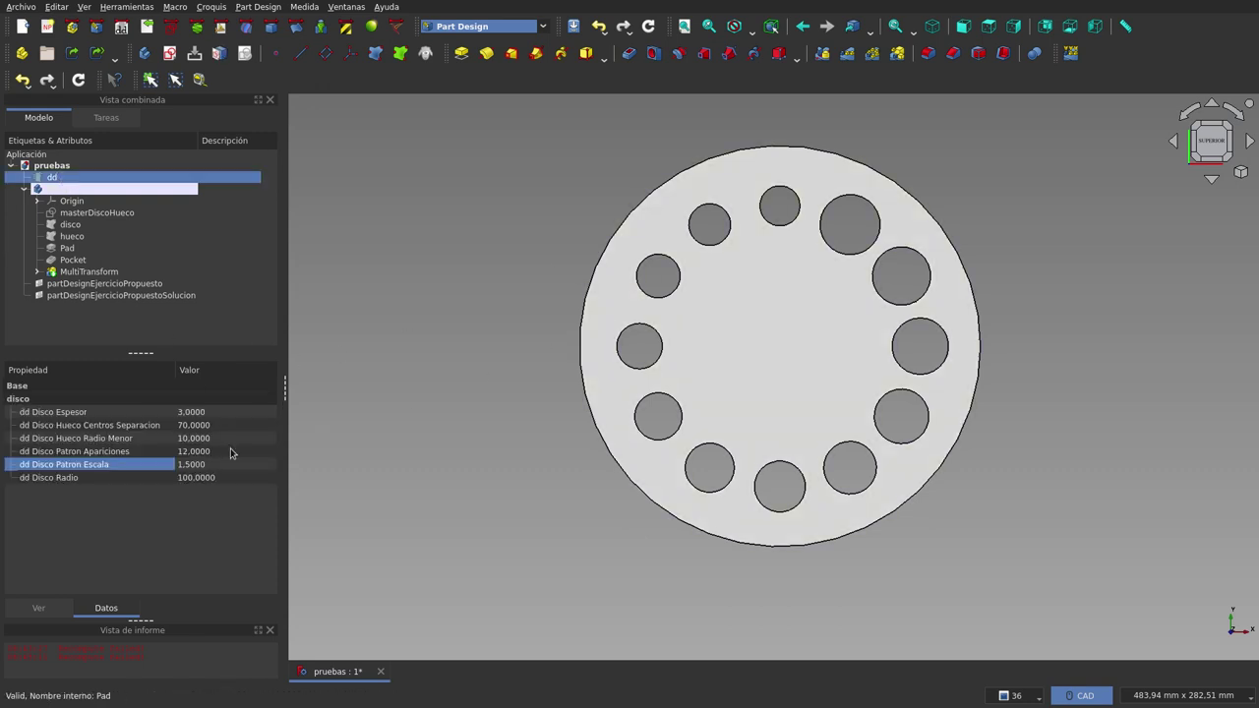
left_click(228, 451)
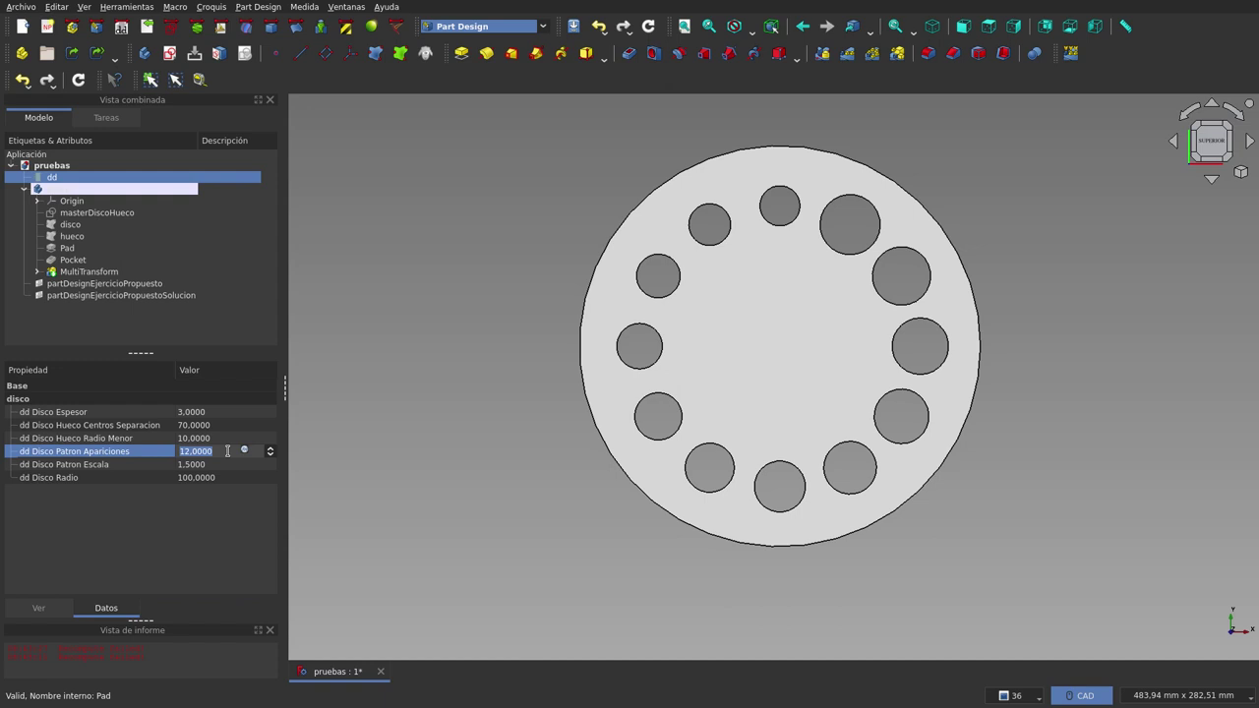
type("5")
left_click(382, 452)
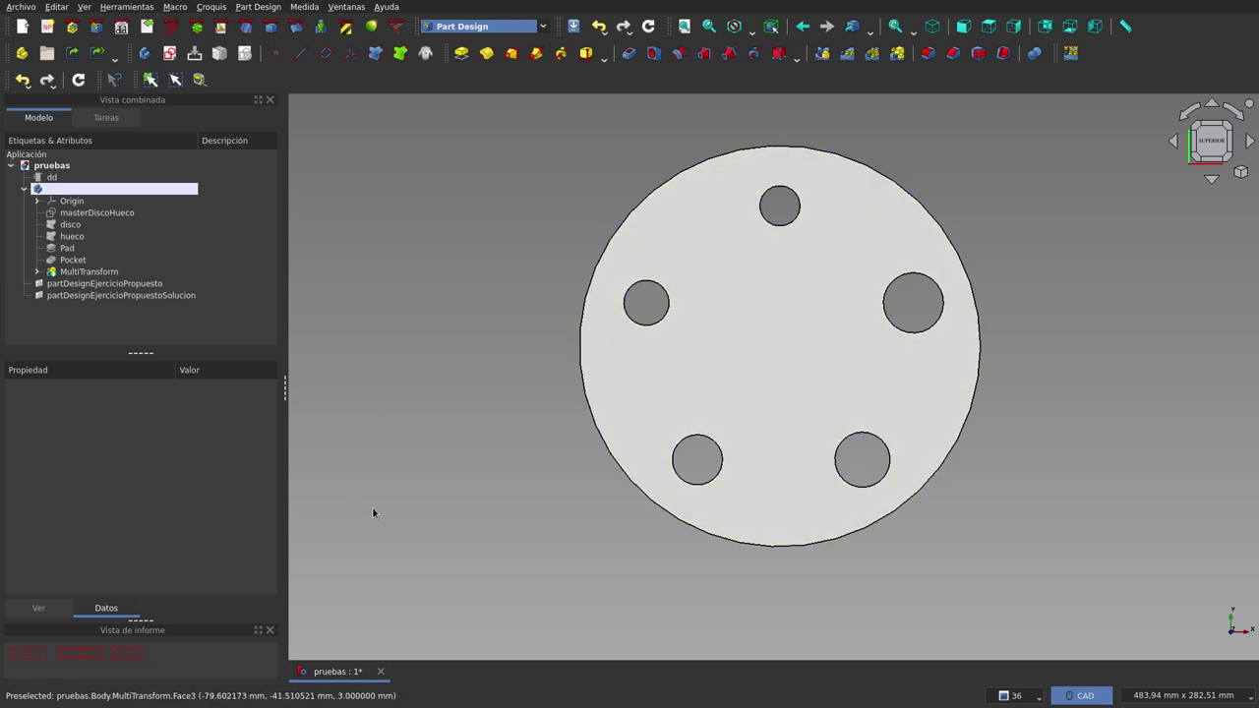
- Clear the Report view messages with Limpiar
right_click(155, 658)
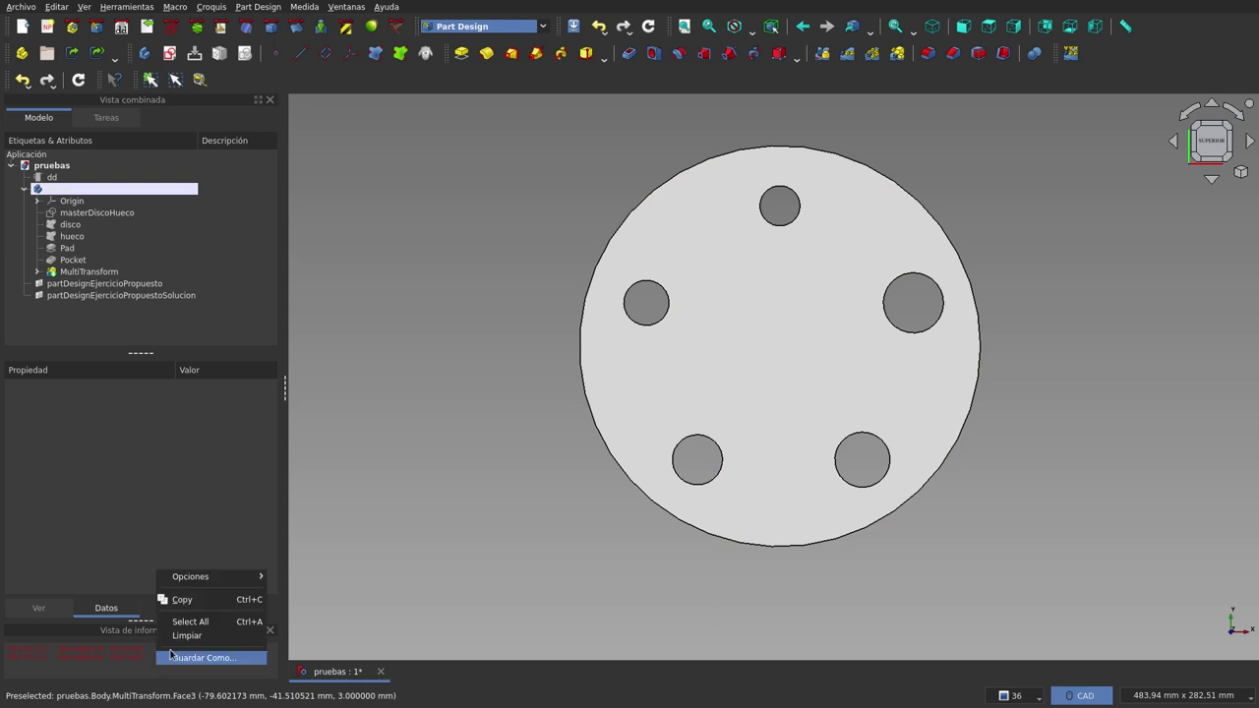
left_click(181, 636)
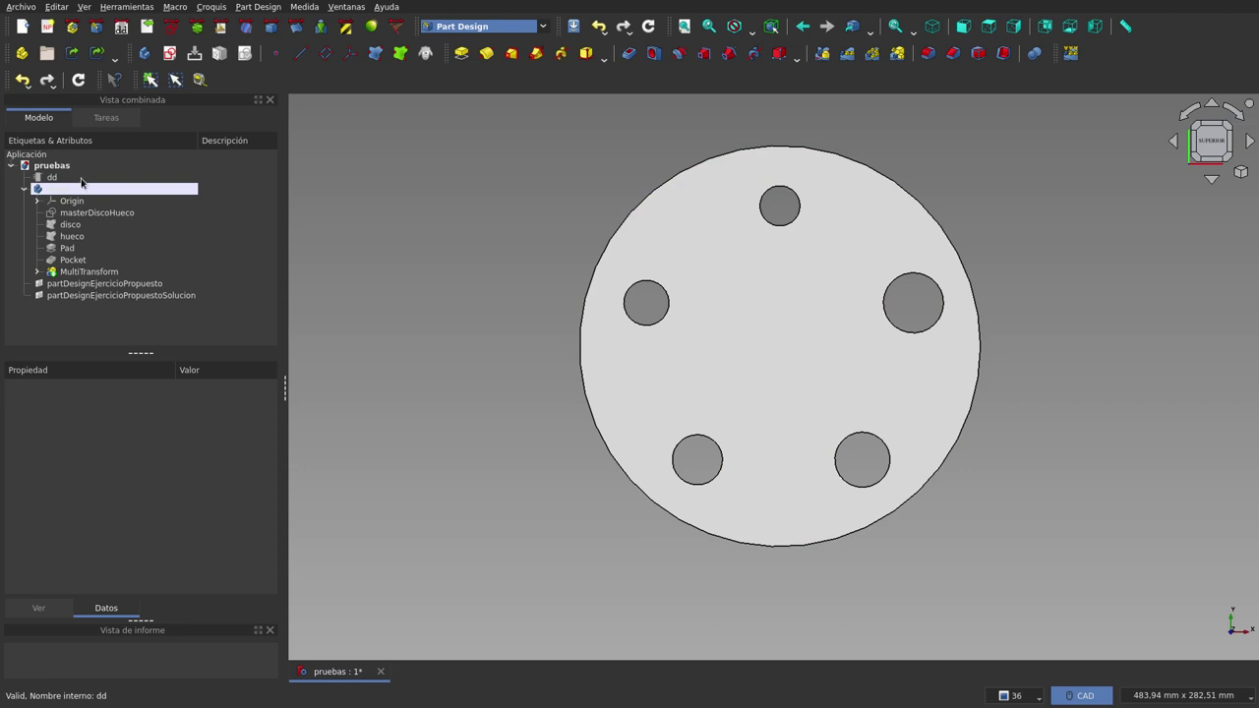
- In dd, set Patron Apariciones to 7 and Patron Escala back to 1.8
left_click(82, 181)
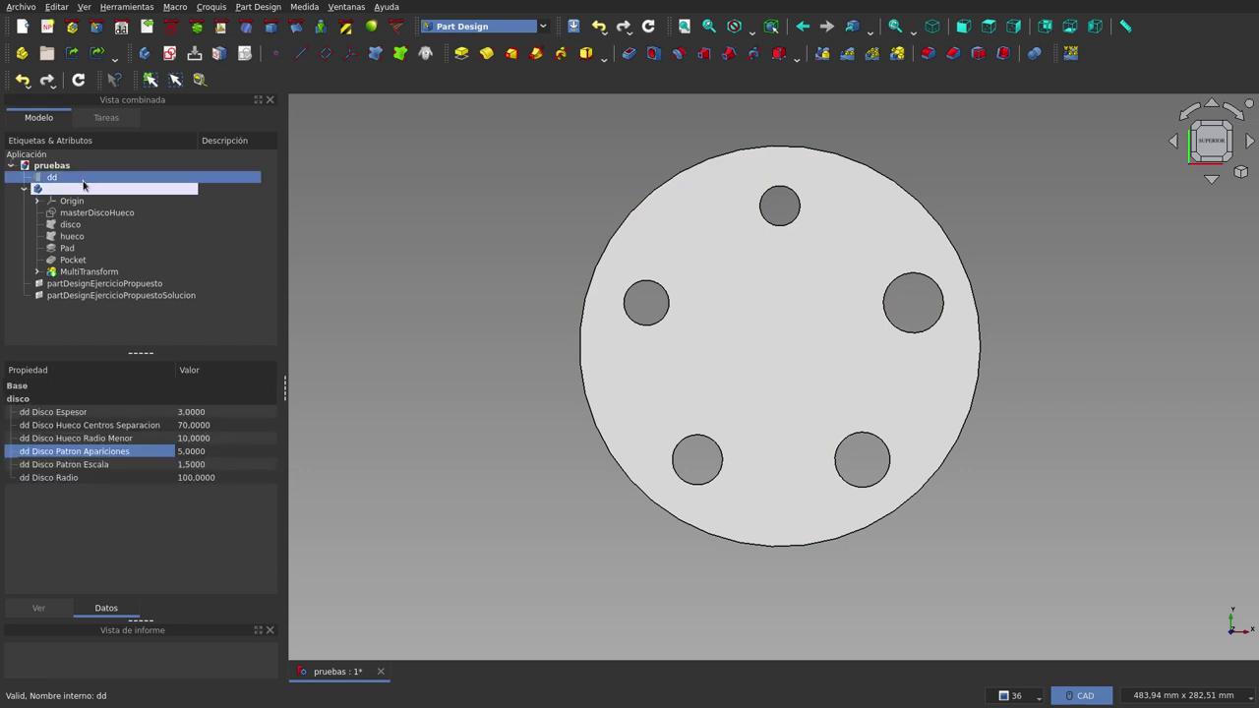
left_click(219, 452)
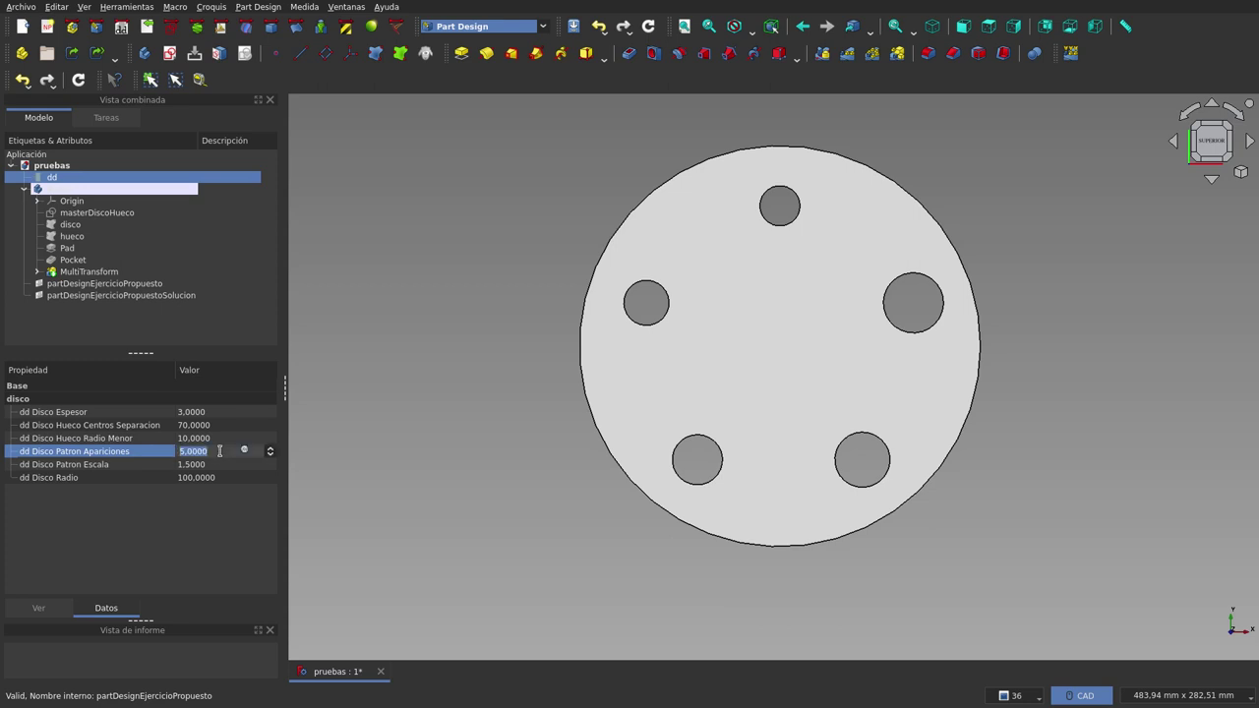
type("7")
key("Return")
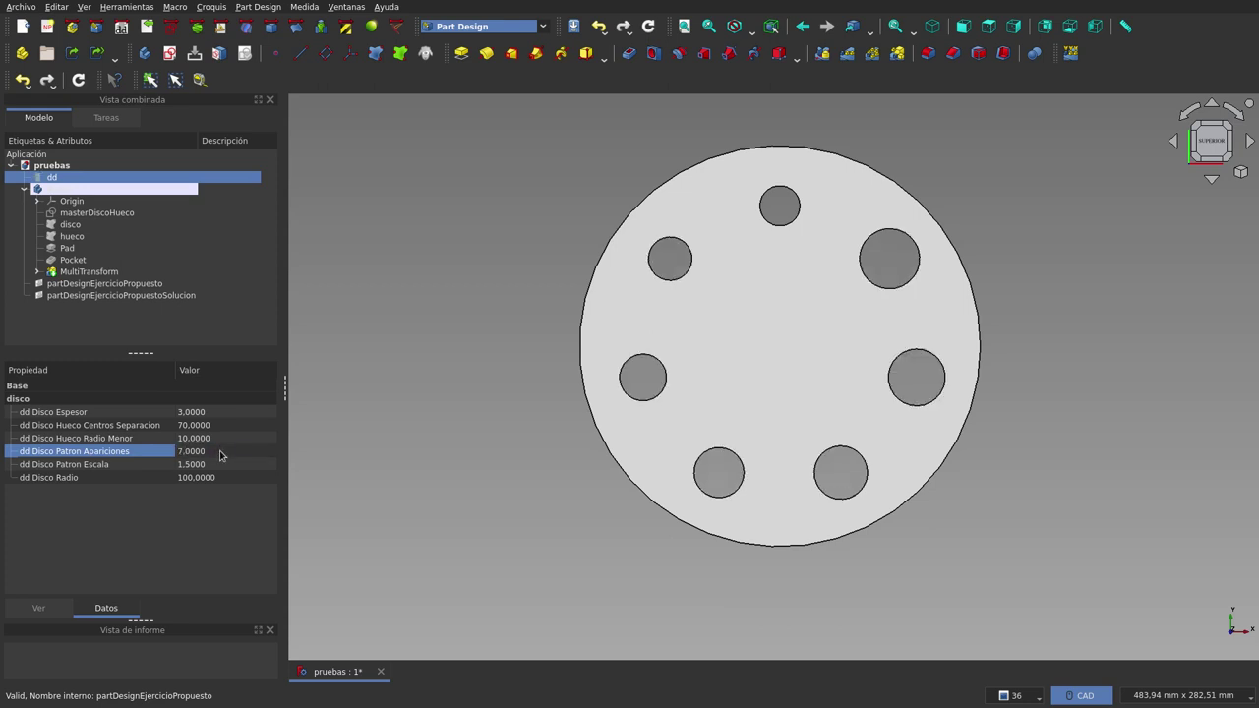
left_click(226, 463)
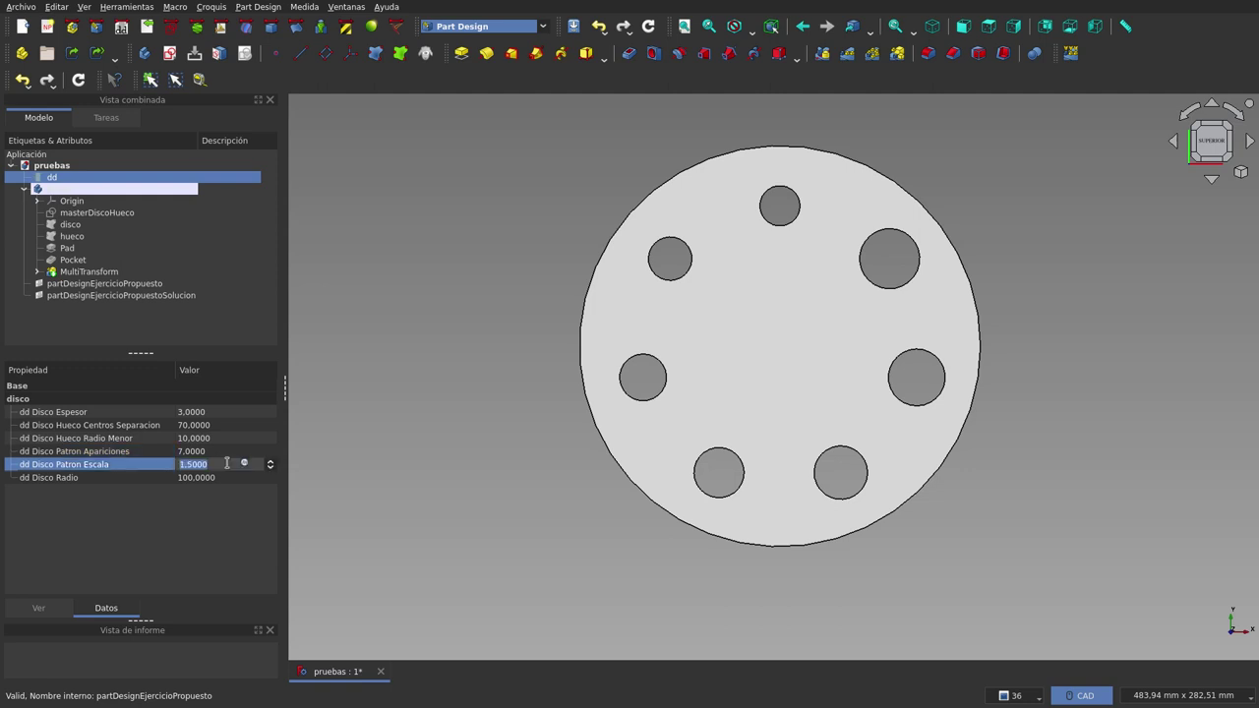
type("1")
type(".8")
key("Return")
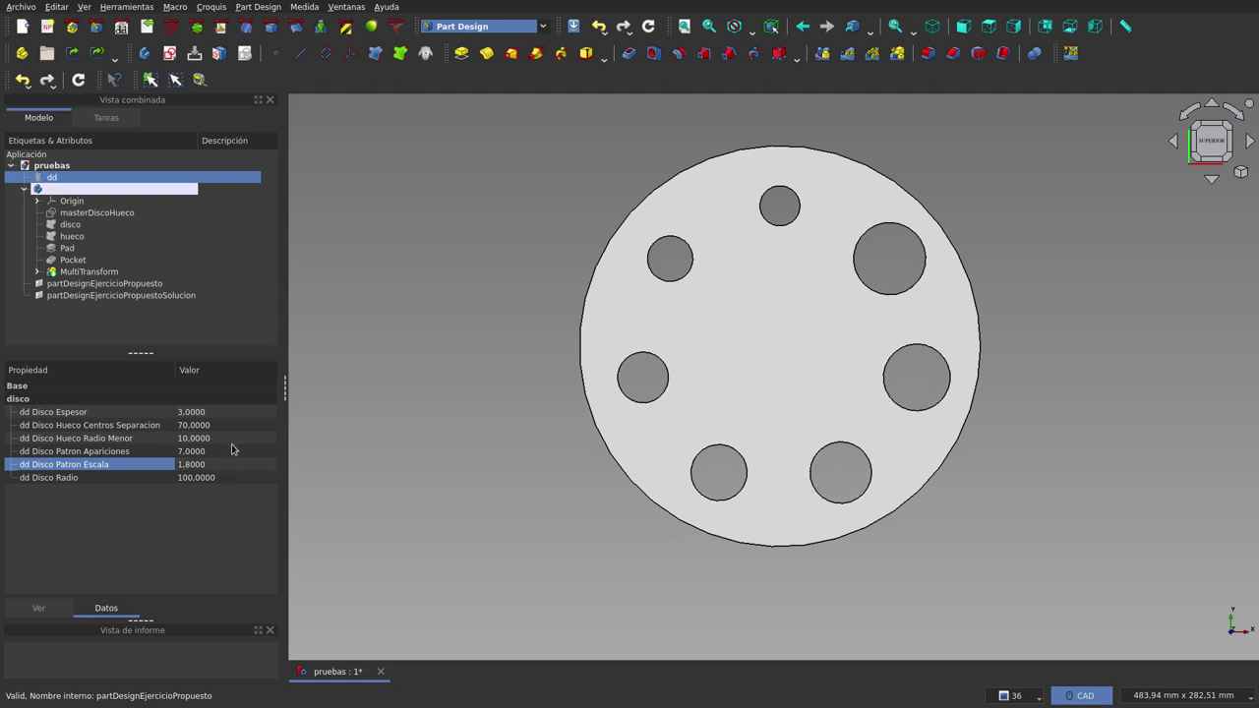
- Raise Patron Apariciones to 8, then to 10
left_click(231, 449)
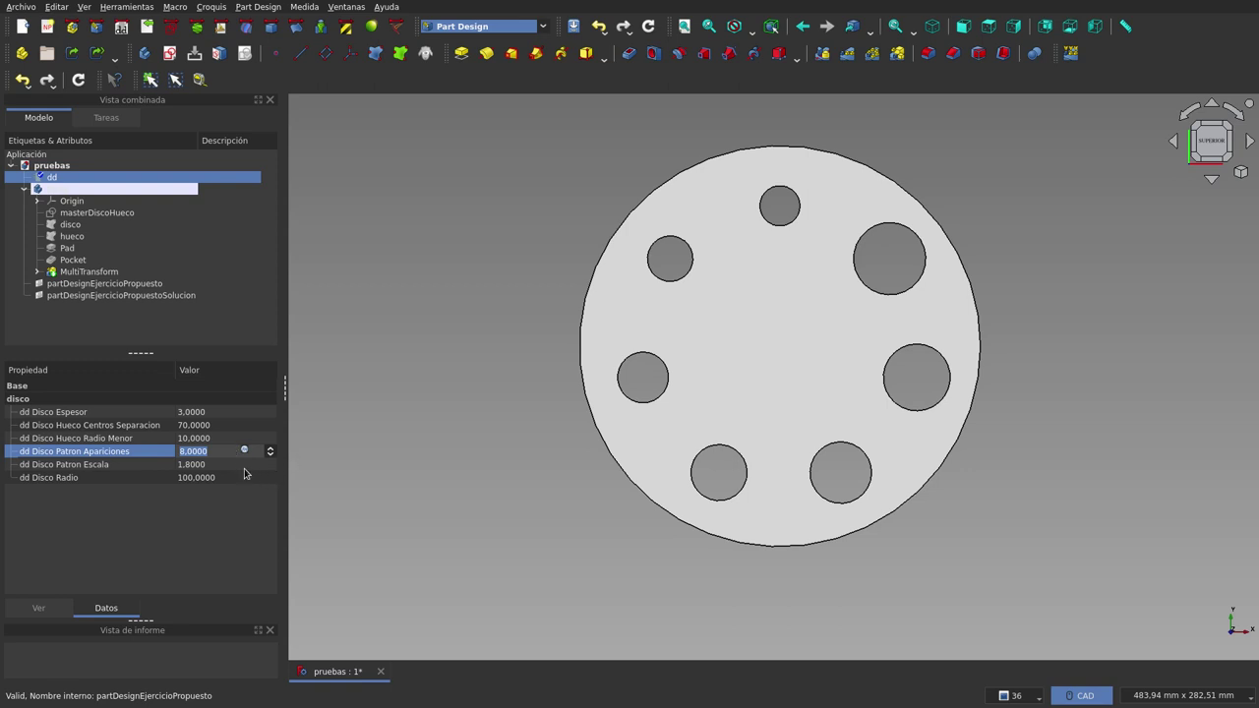
left_click(227, 463)
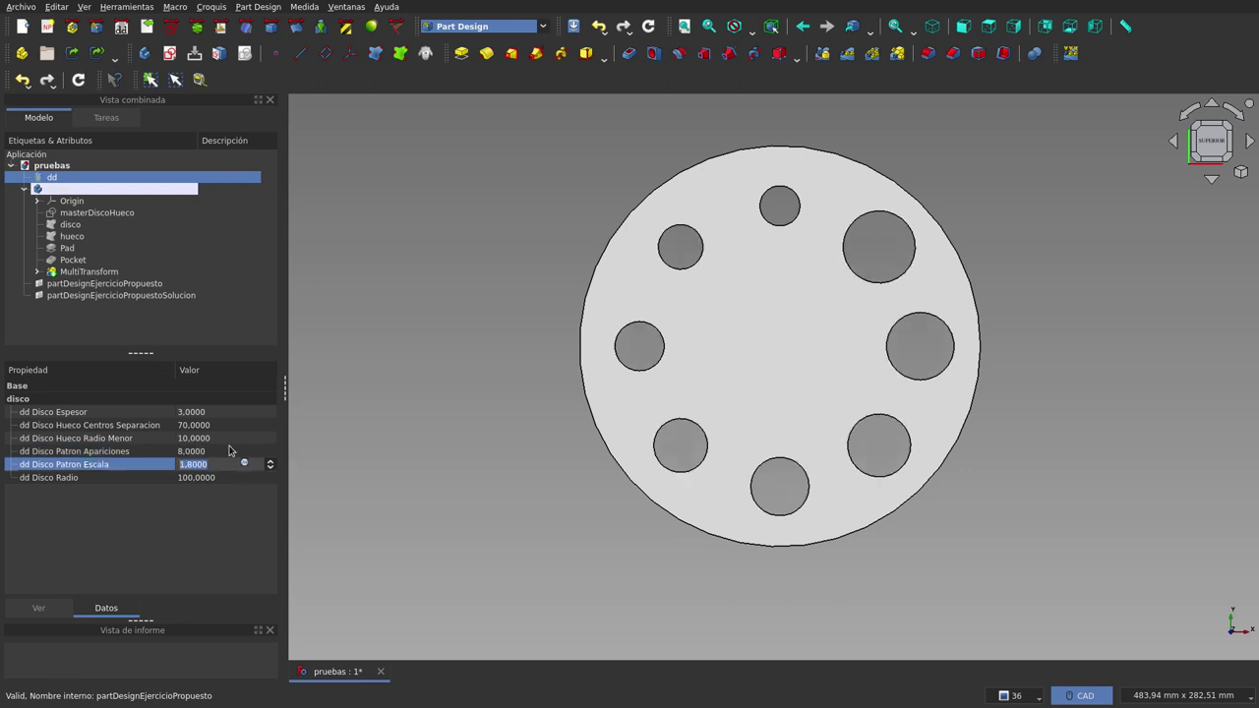
left_click(227, 438)
left_click(235, 456)
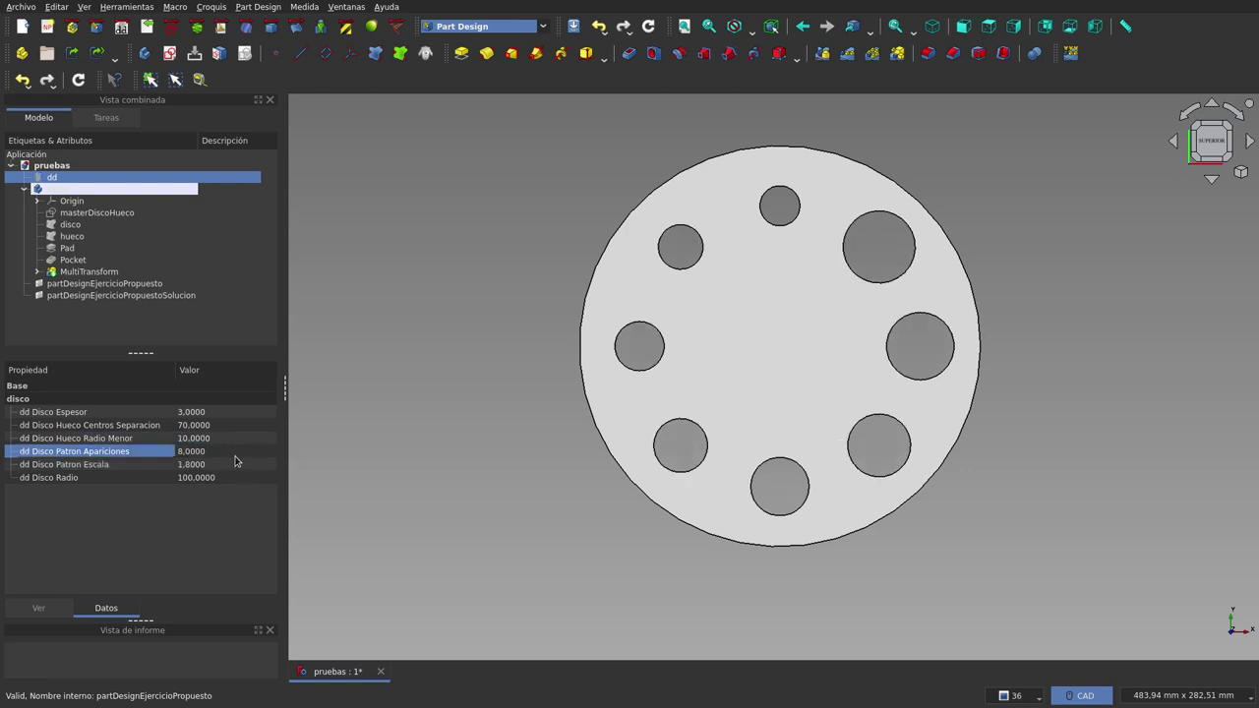
left_click(235, 456)
scroll(235, 455, "up", 1)
left_click(232, 463)
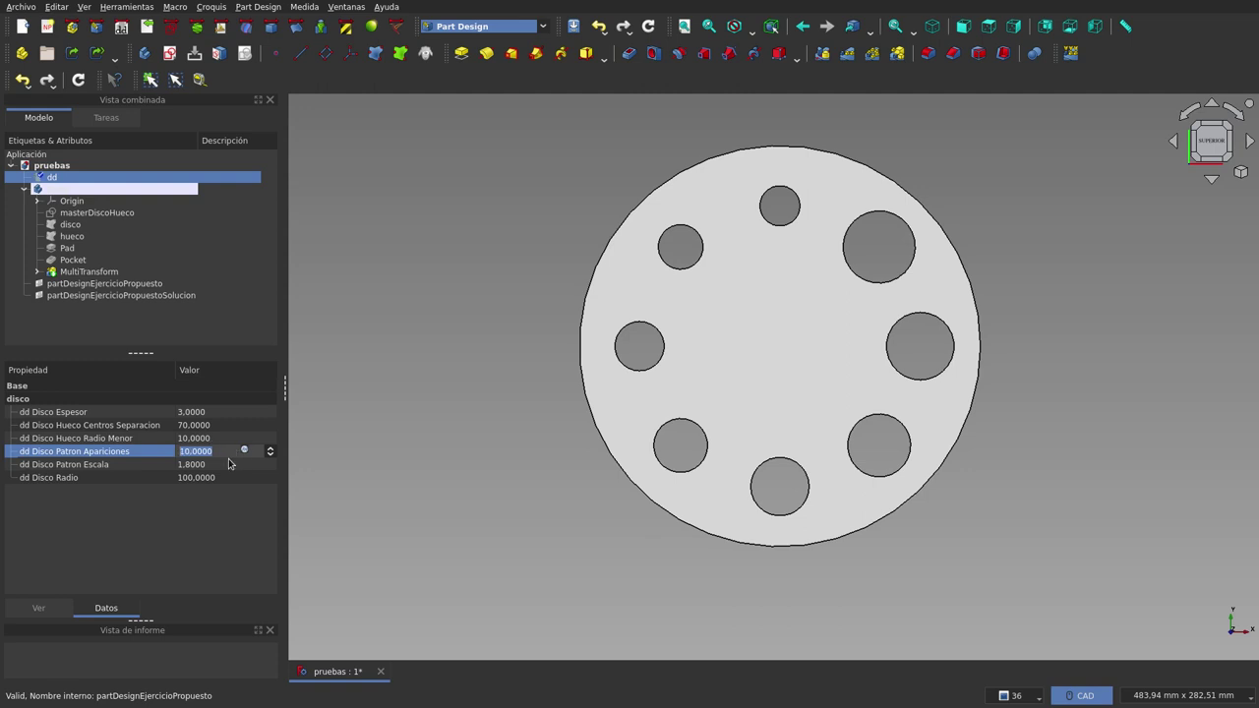